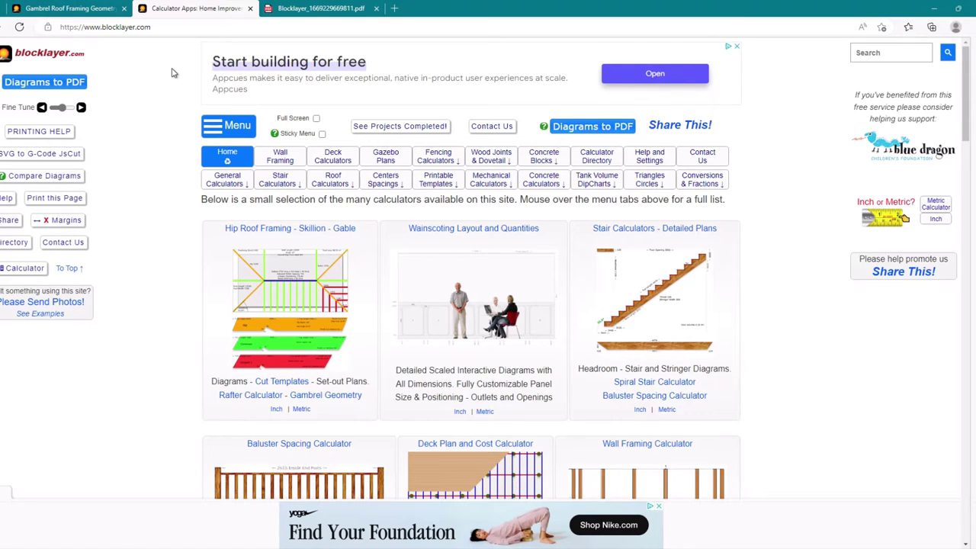
Review the already-open gambrel roof calculator tab
left_click(87, 9)
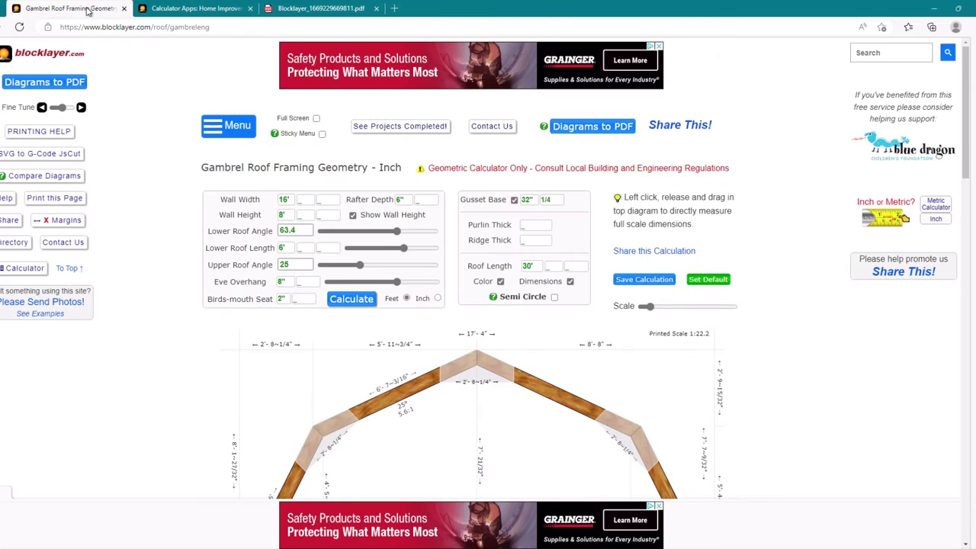
scroll(441, 283, "down", 10)
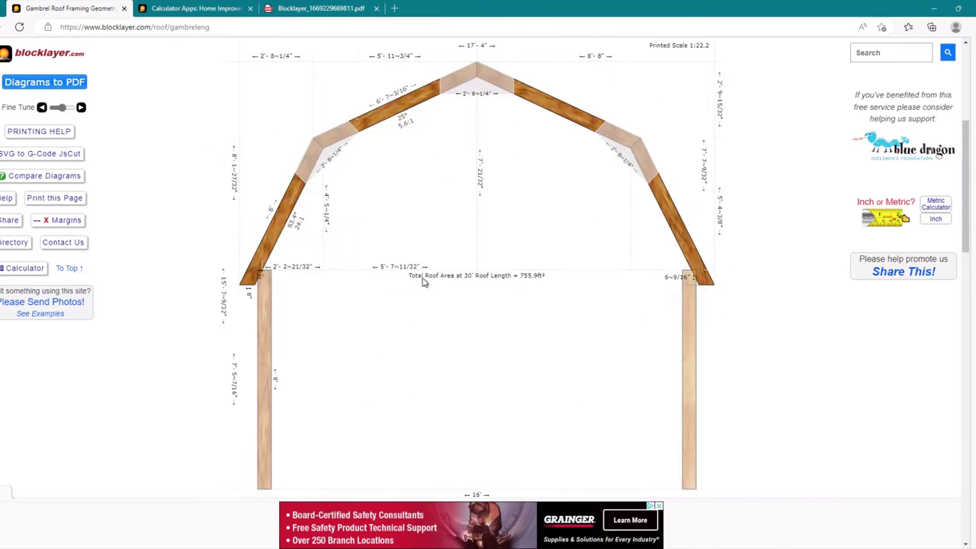
scroll(441, 282, "up", 10)
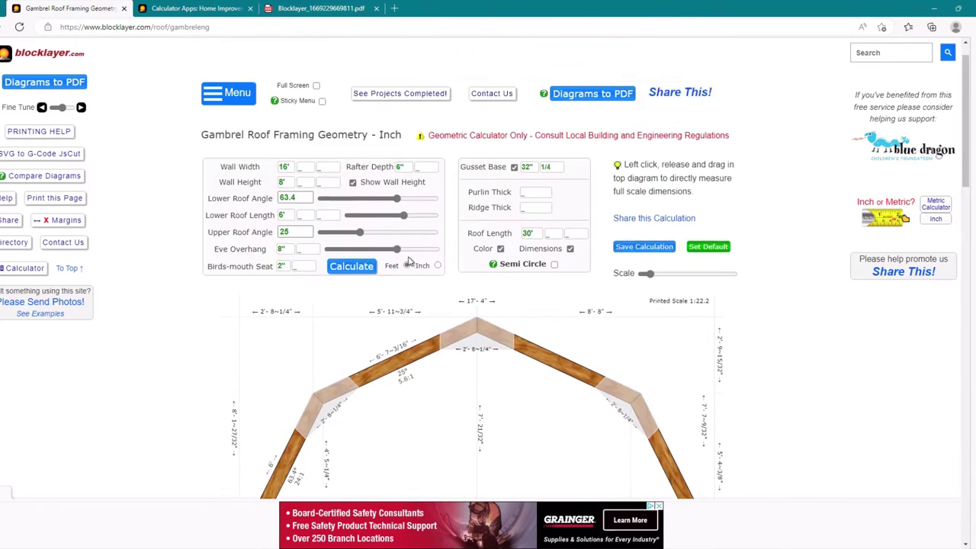
scroll(406, 260, "down", 4)
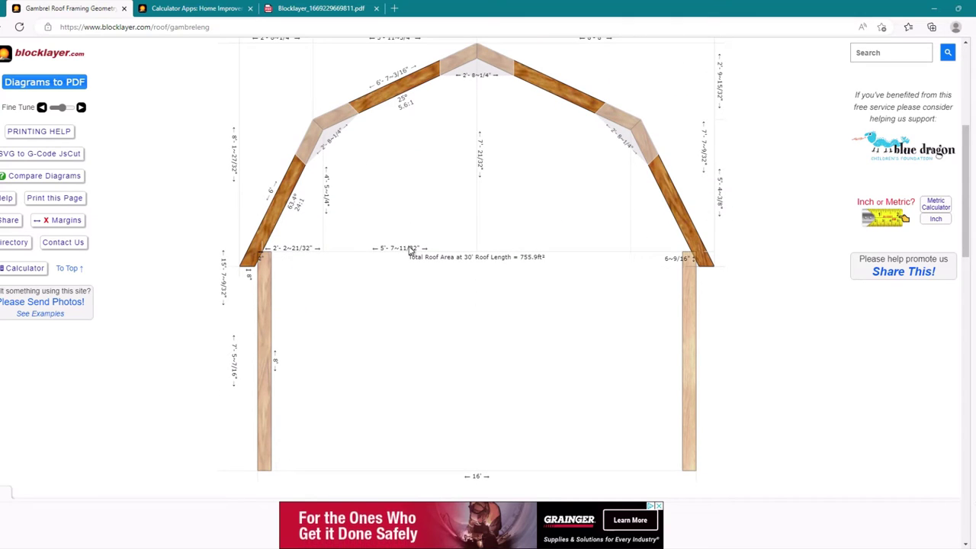
scroll(410, 250, "down", 2)
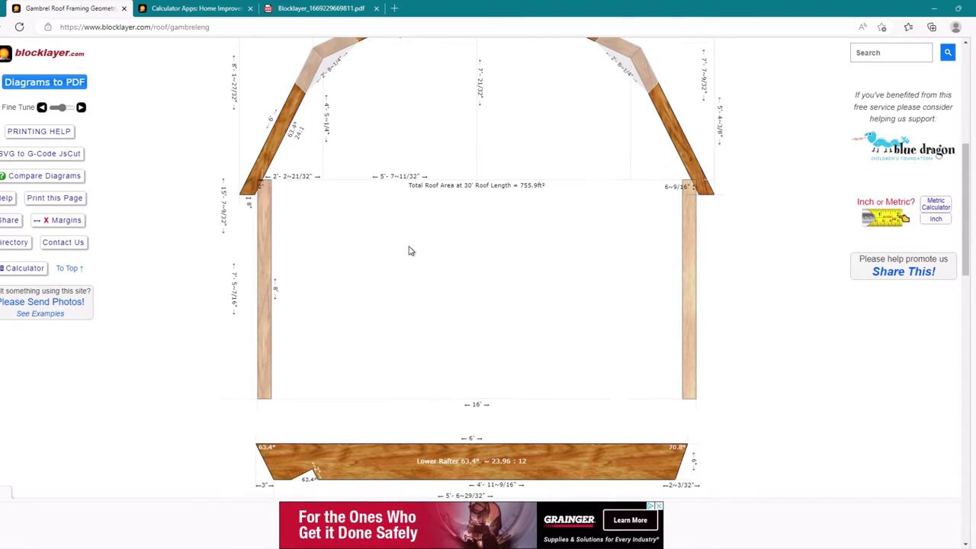
scroll(410, 252, "up", 2)
scroll(409, 251, "up", 4)
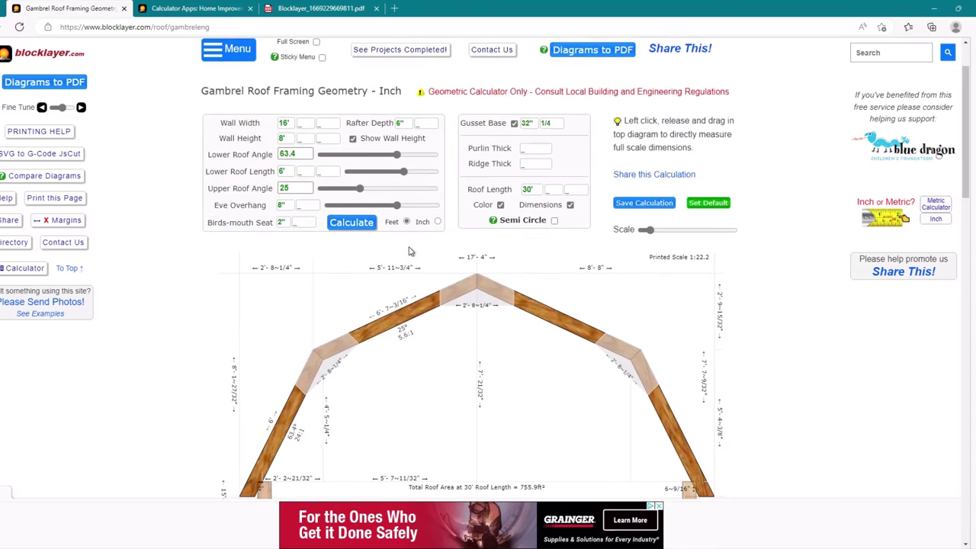
Back in the calculator directory, choose Inch units and pick Gambrel Roof Framing from Roof Calculators
left_click(160, 10)
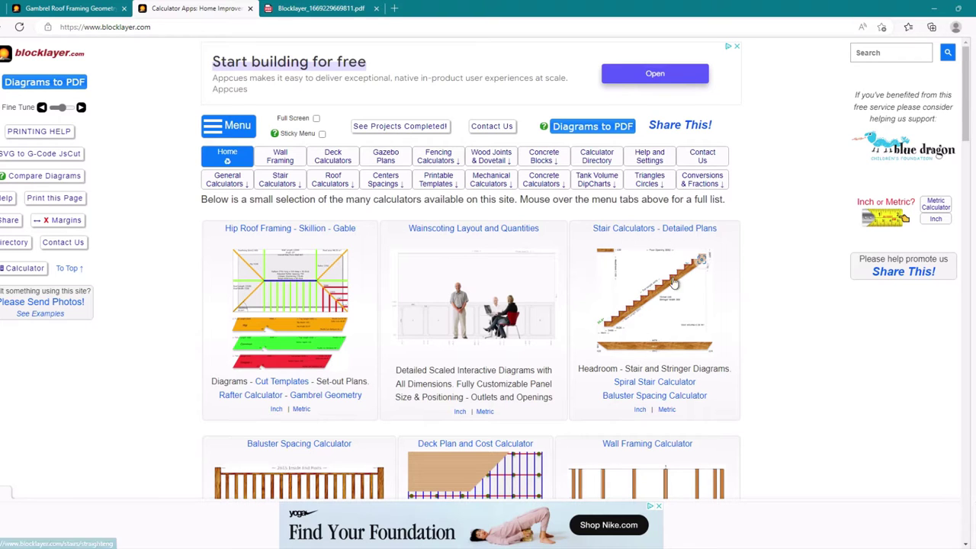
mouse_move(896, 215)
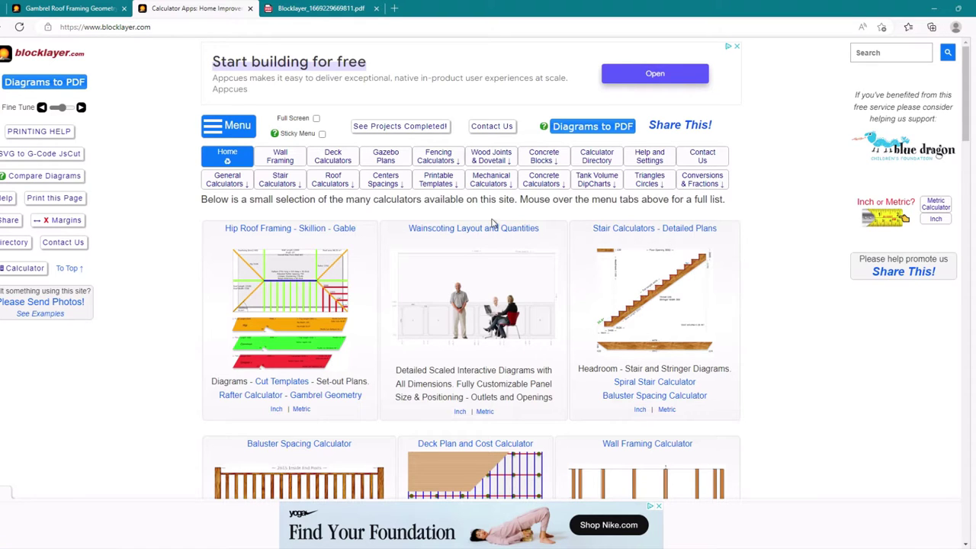
mouse_move(339, 185)
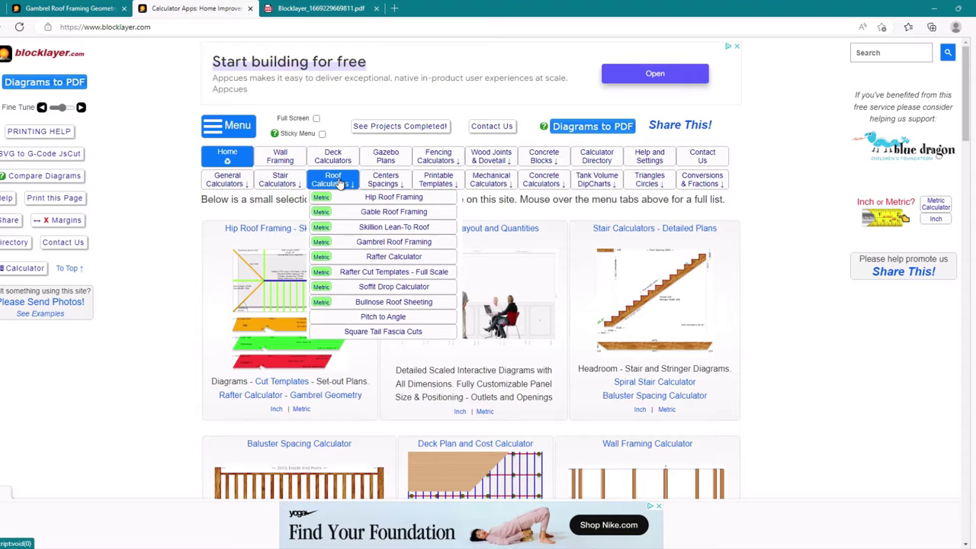
left_click(936, 219)
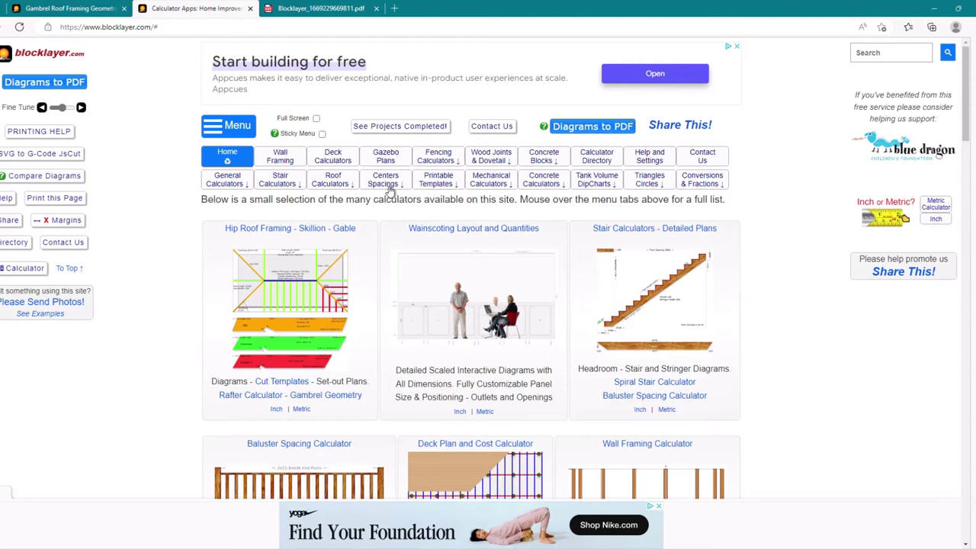
mouse_move(351, 186)
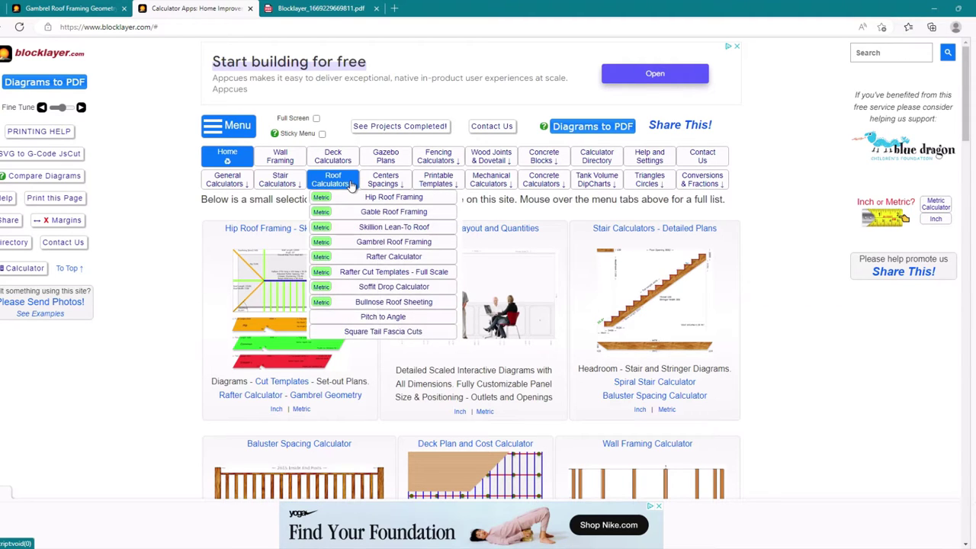
left_click(344, 243)
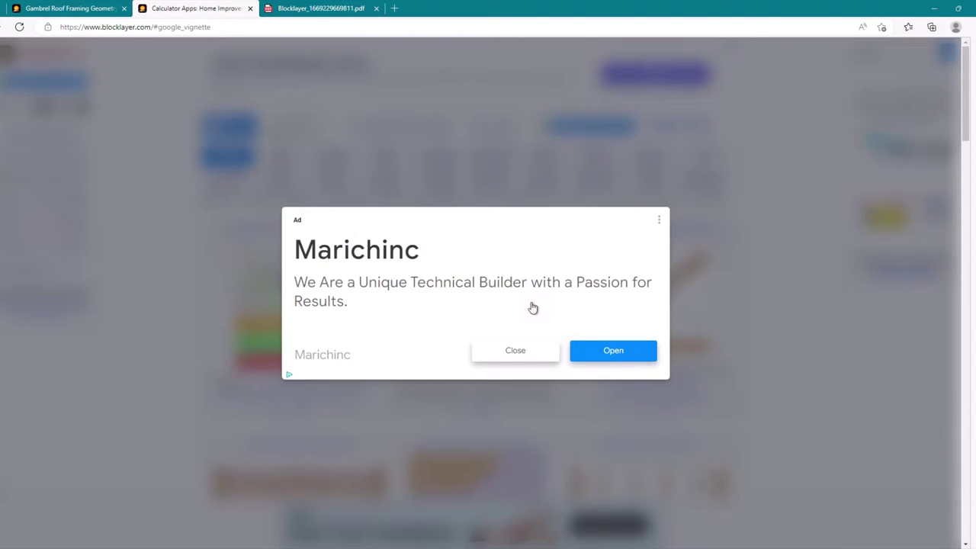
Dismiss the ad, set rafter depth to 3 1/2 inches and enable Show Wall Height
left_click(532, 352)
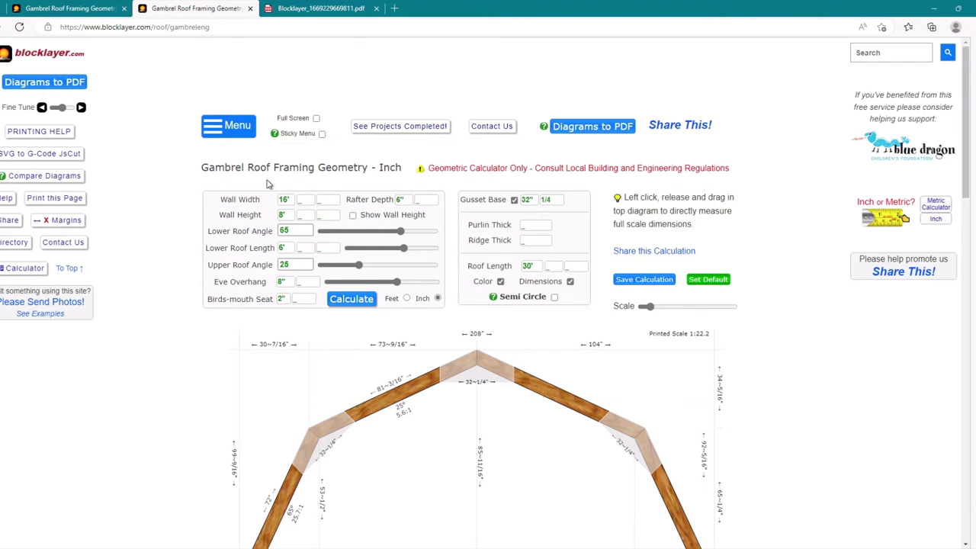
scroll(333, 220, "down", 5)
scroll(333, 221, "up", 3)
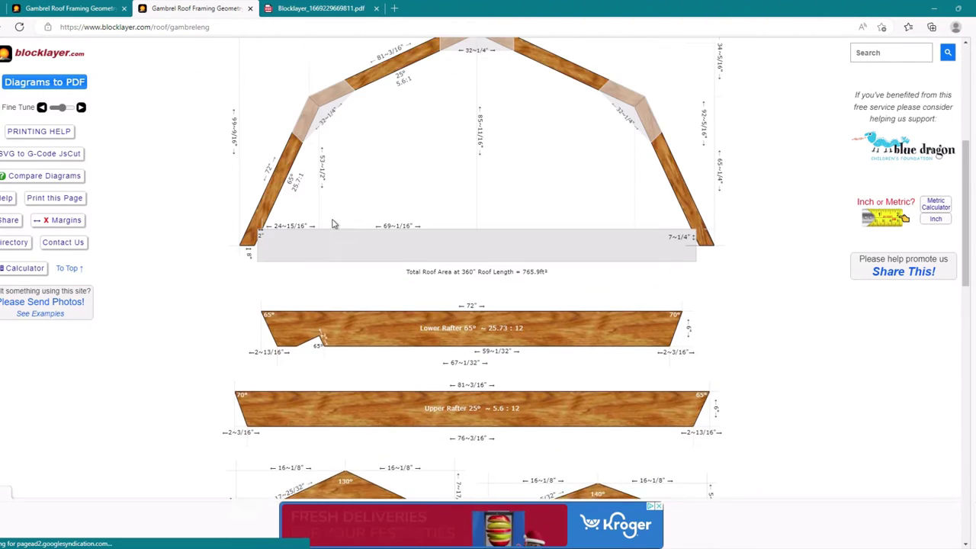
scroll(333, 224, "up", 2)
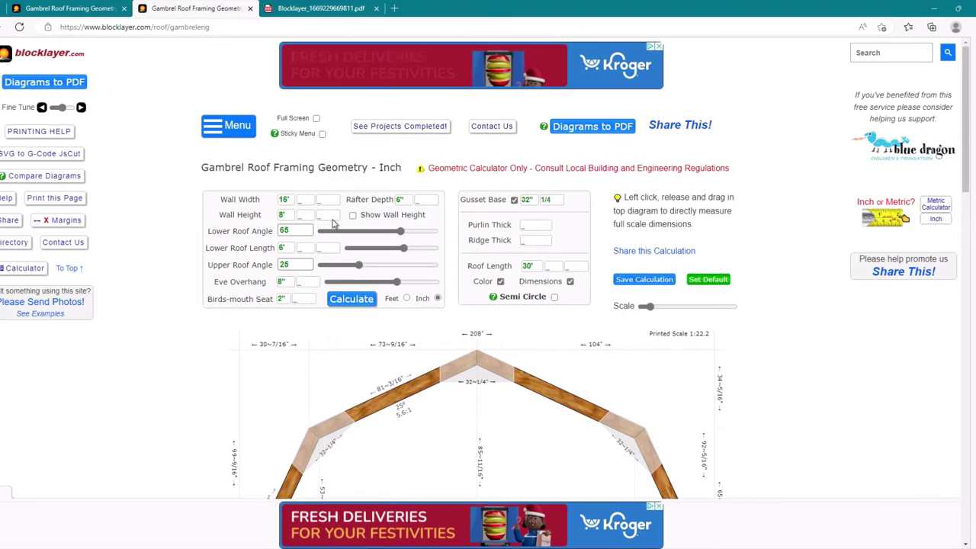
left_click(404, 199)
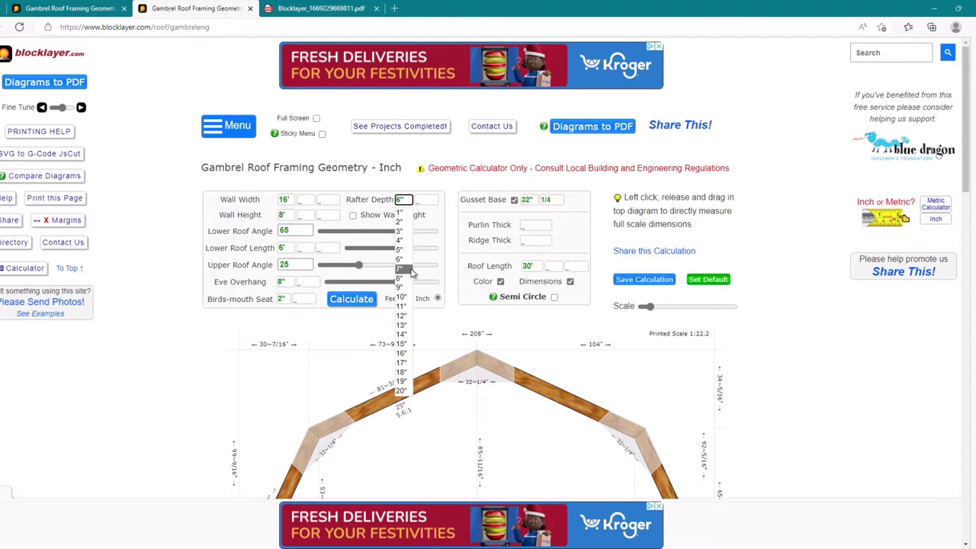
left_click(400, 230)
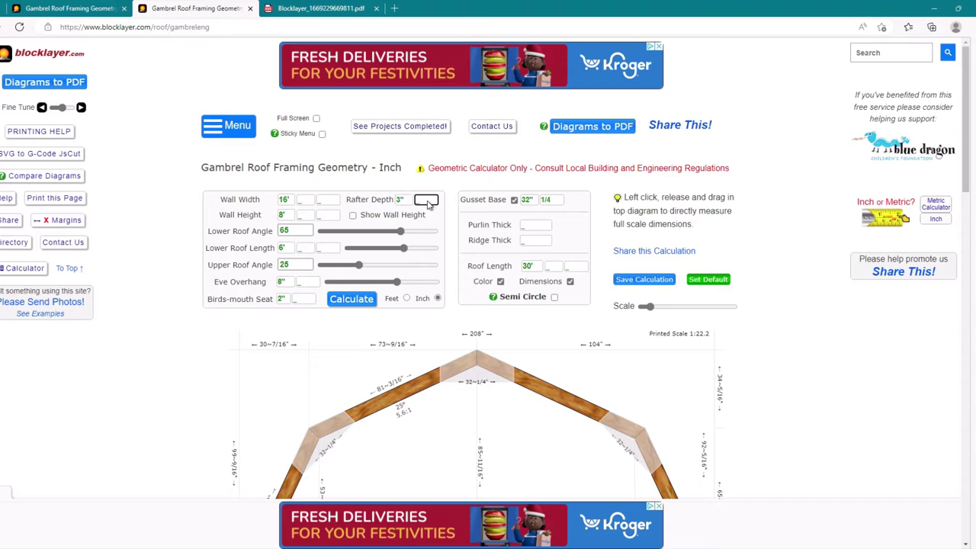
left_click(427, 202)
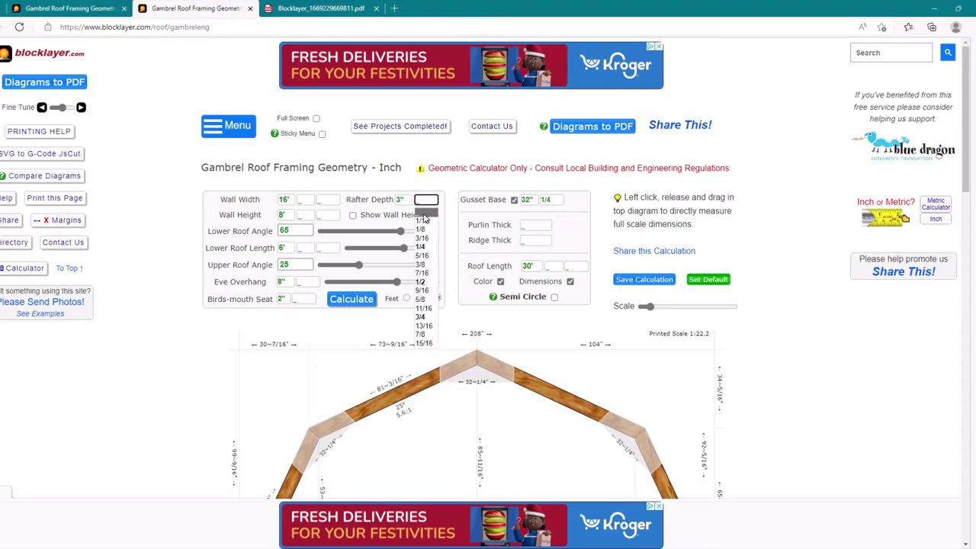
left_click(424, 283)
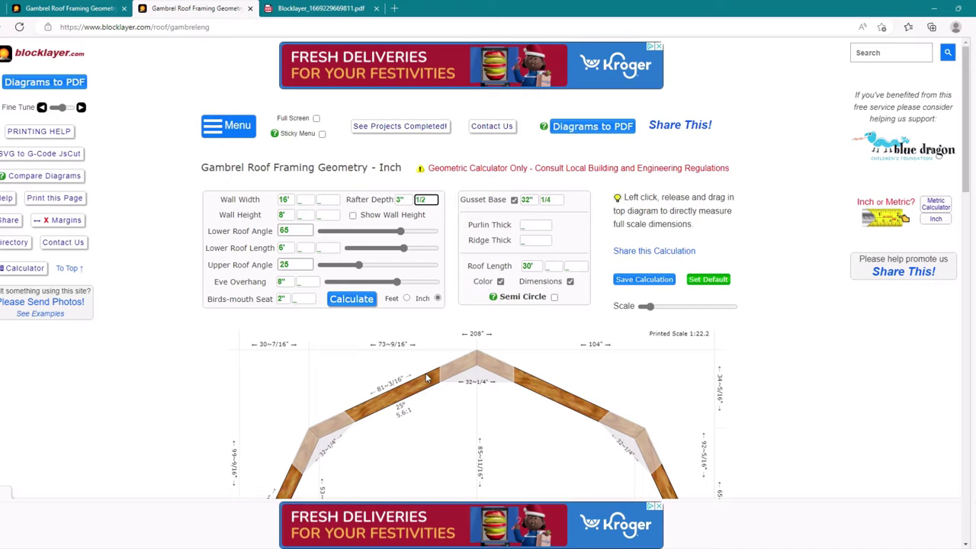
left_click(353, 217)
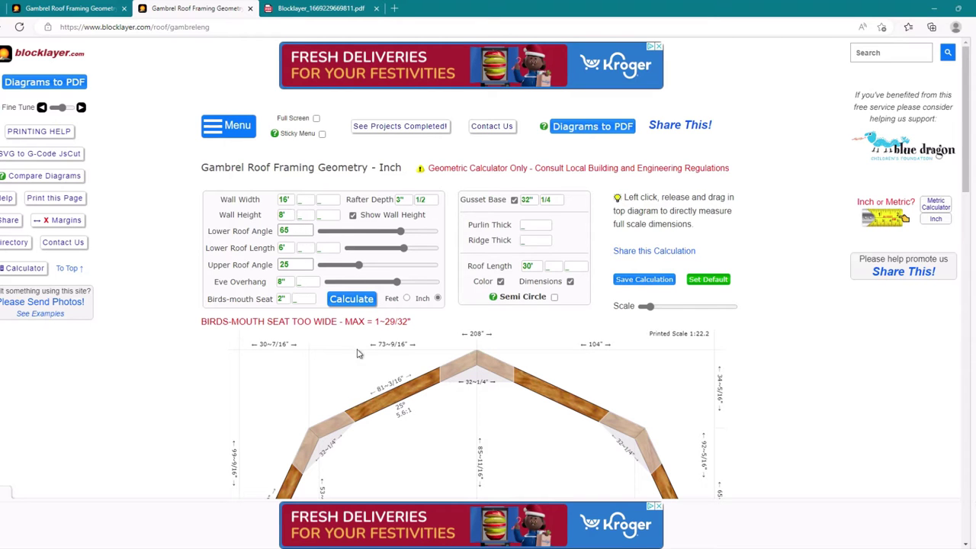
scroll(392, 356, "down", 2)
scroll(391, 356, "down", 5)
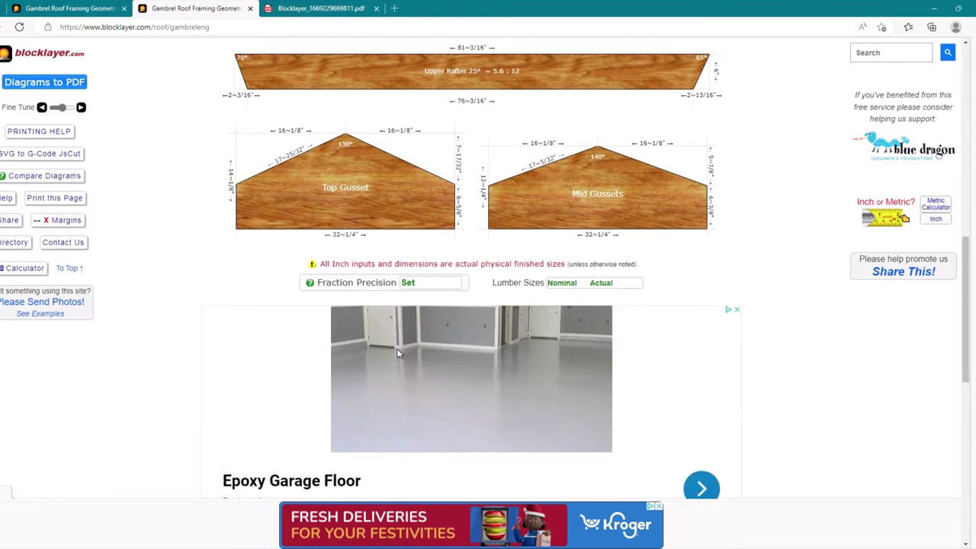
scroll(397, 348, "up", 3)
scroll(398, 348, "up", 1)
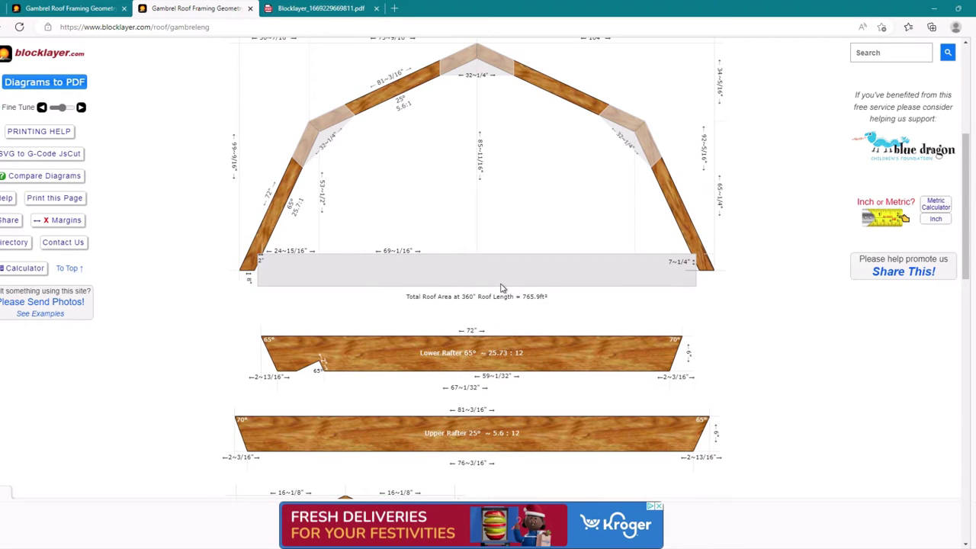
scroll(381, 288, "up", 3)
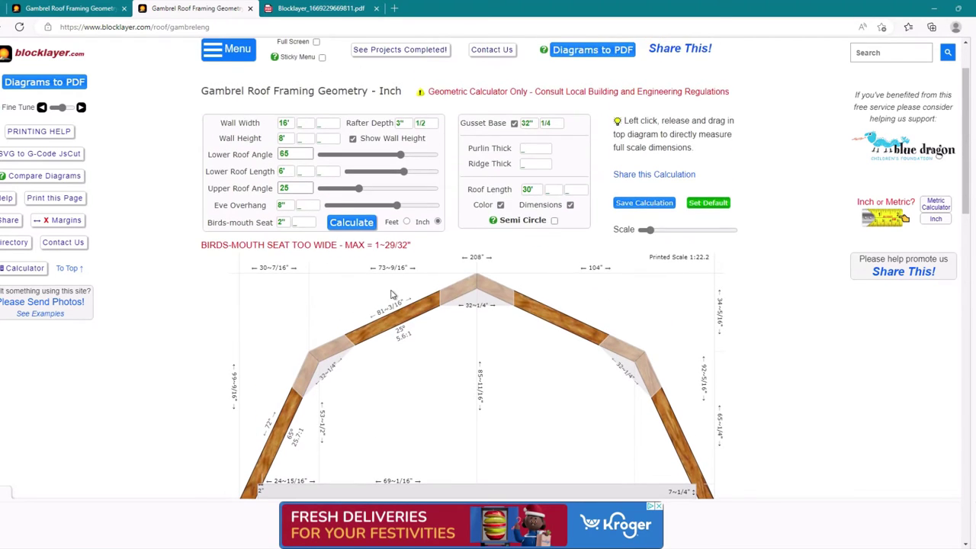
scroll(382, 291, "down", 1)
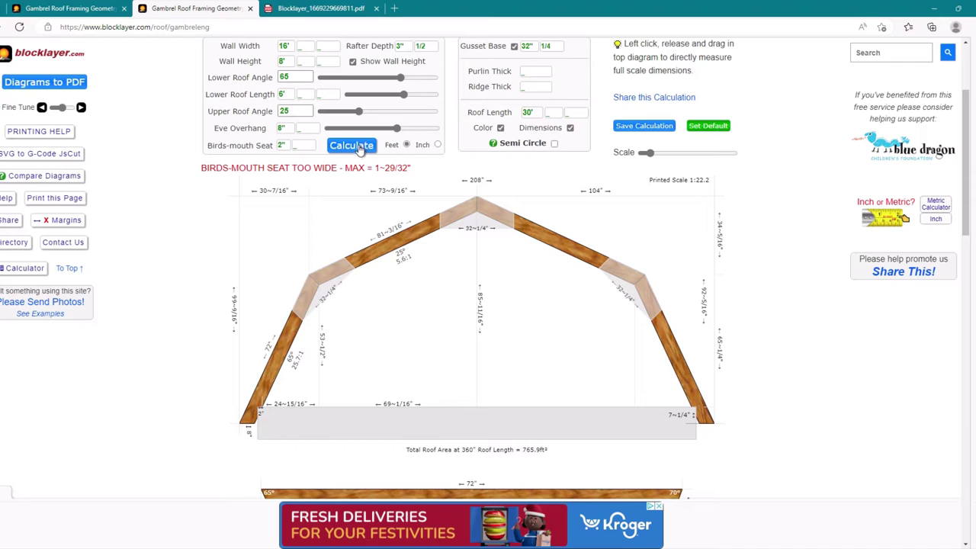
scroll(360, 149, "up", 1)
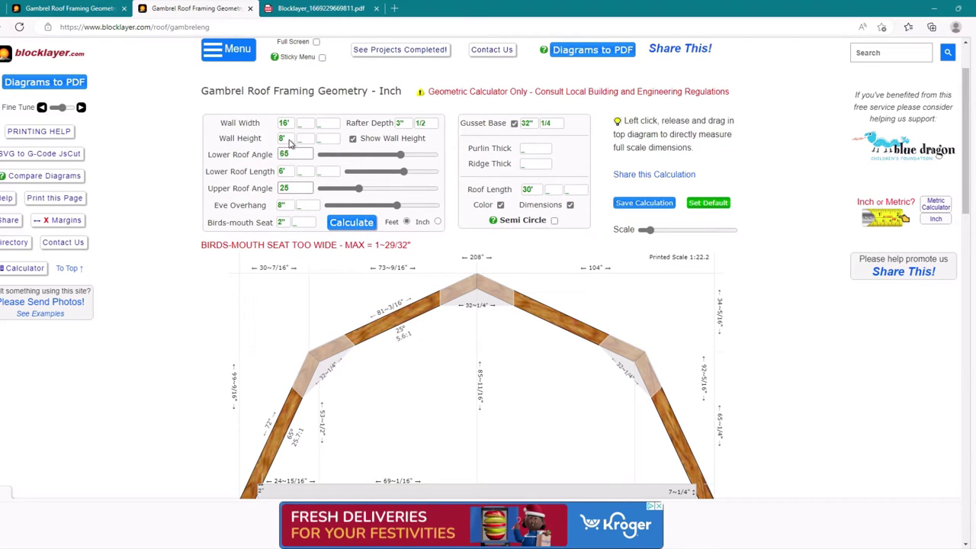
left_click(286, 139)
Set the wall height to 6 feet
left_click(289, 141)
scroll(342, 180, "down", 1)
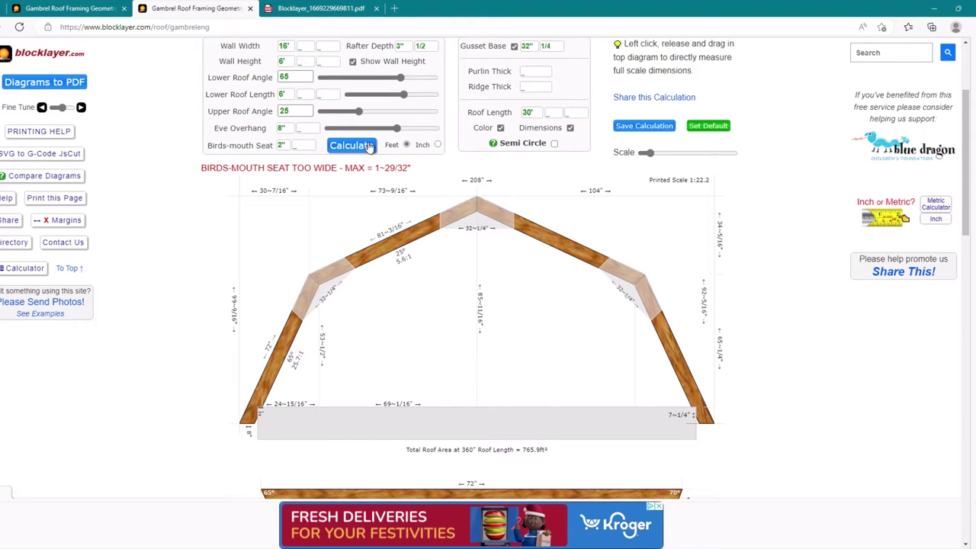
scroll(312, 265, "up", 2)
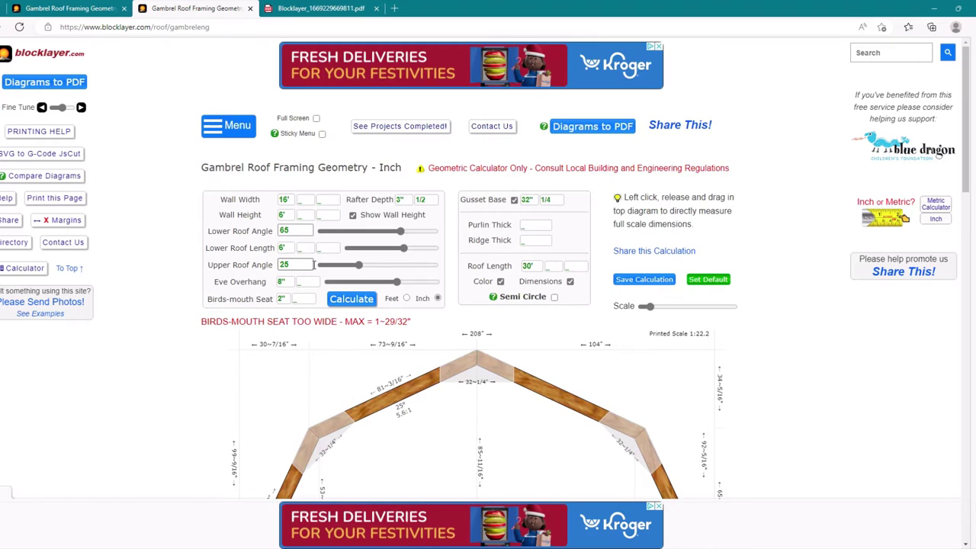
Clear the birds-mouth seat and eave overhang values and recalculate to a 192" span
left_click(283, 299)
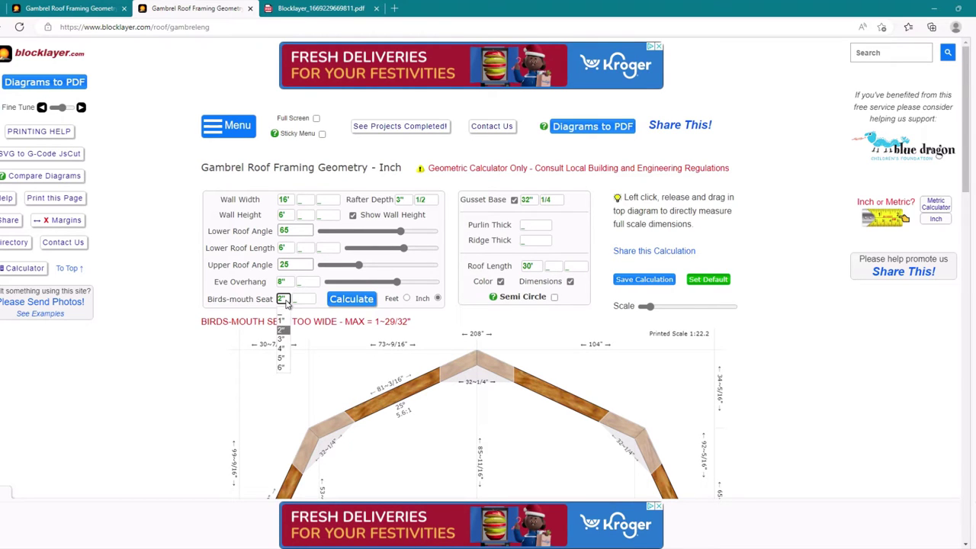
left_click(281, 311)
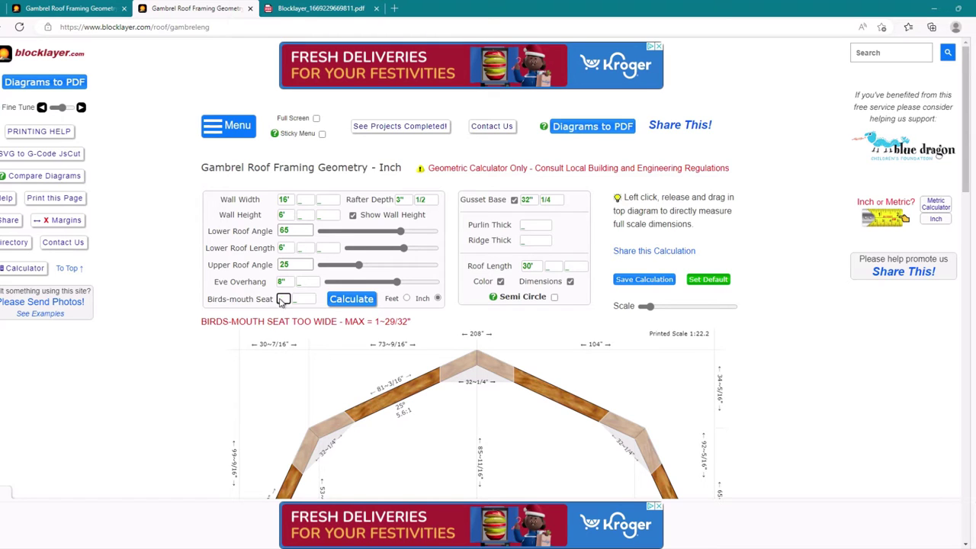
left_click(281, 283)
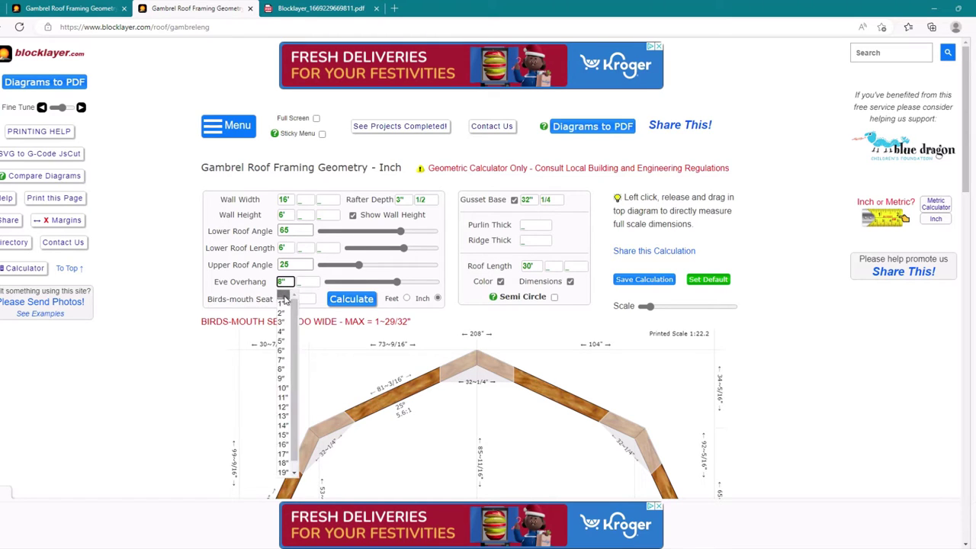
left_click(283, 297)
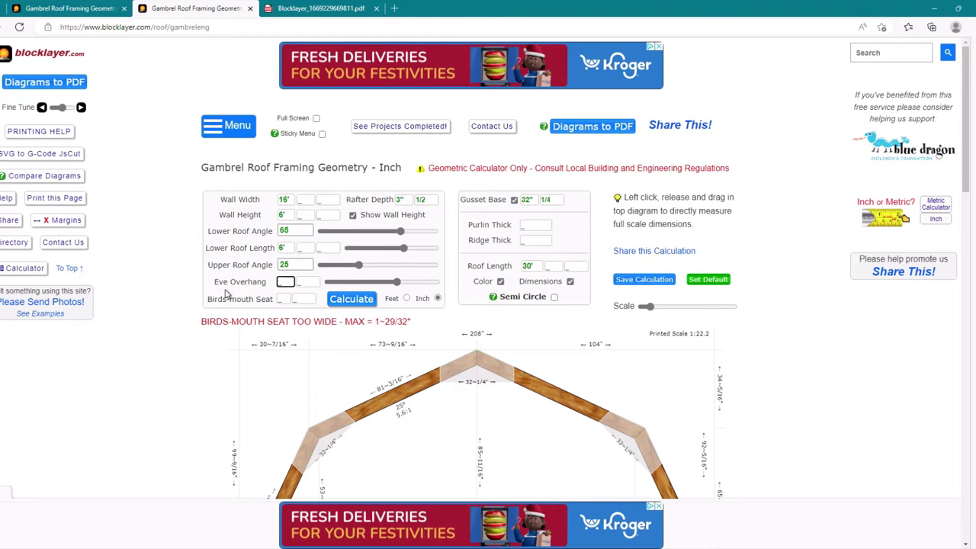
scroll(230, 283, "down", 3)
scroll(261, 278, "up", 2)
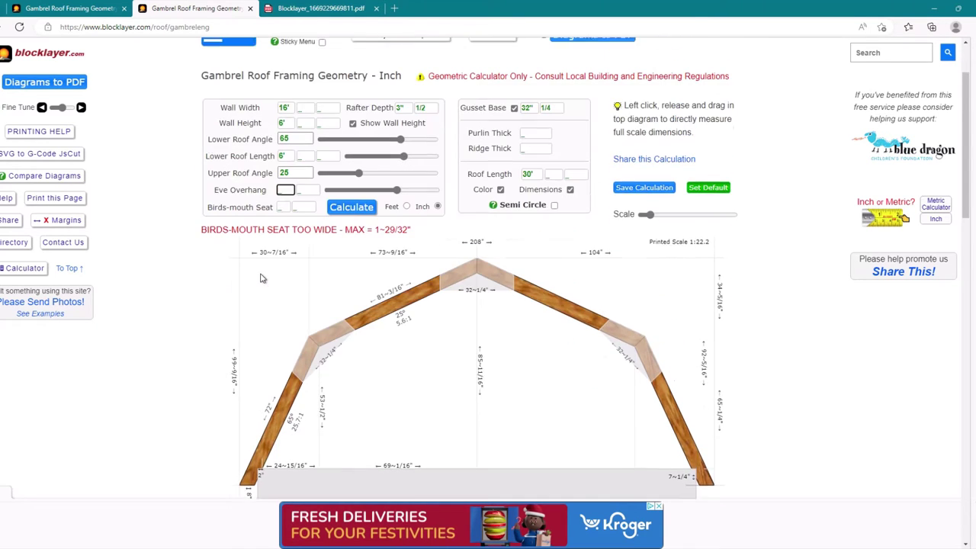
scroll(261, 278, "up", 1)
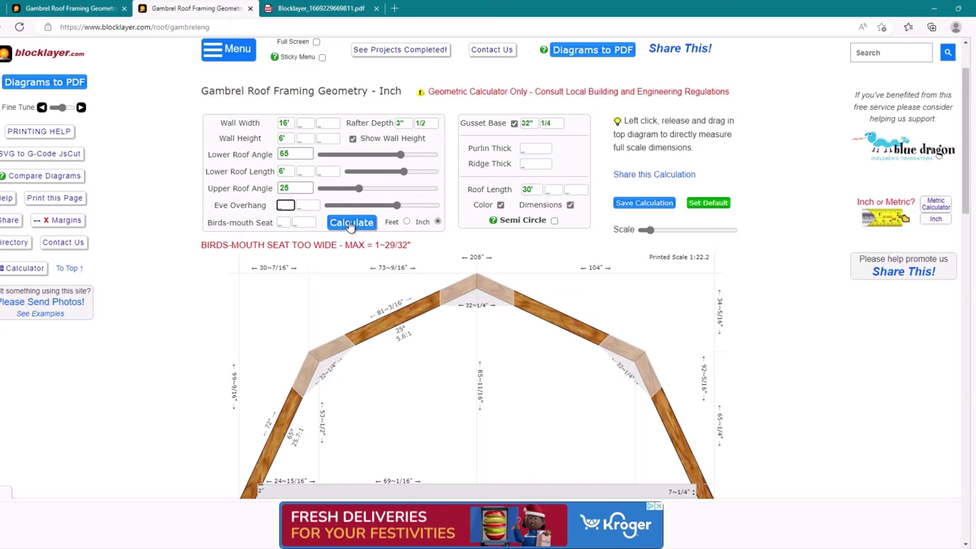
left_click(355, 227)
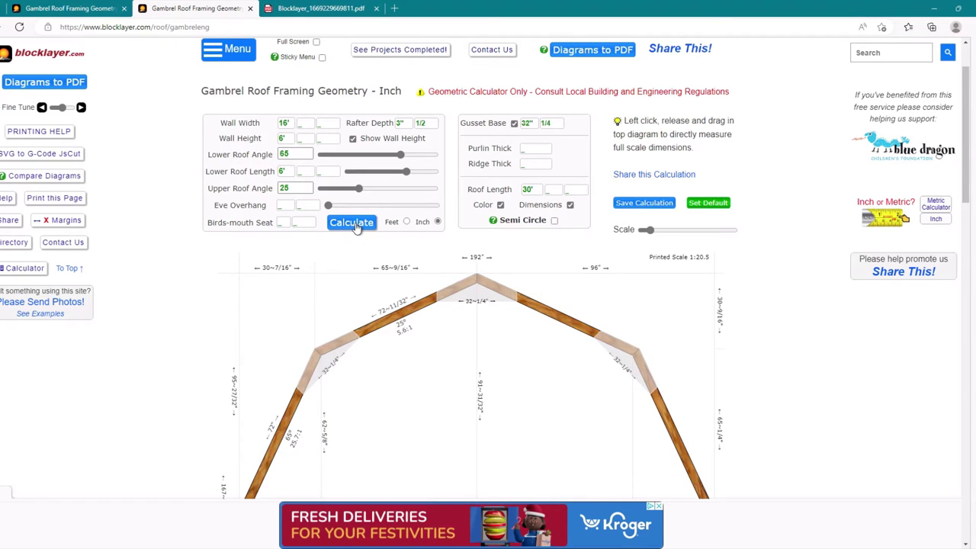
scroll(359, 226, "down", 2)
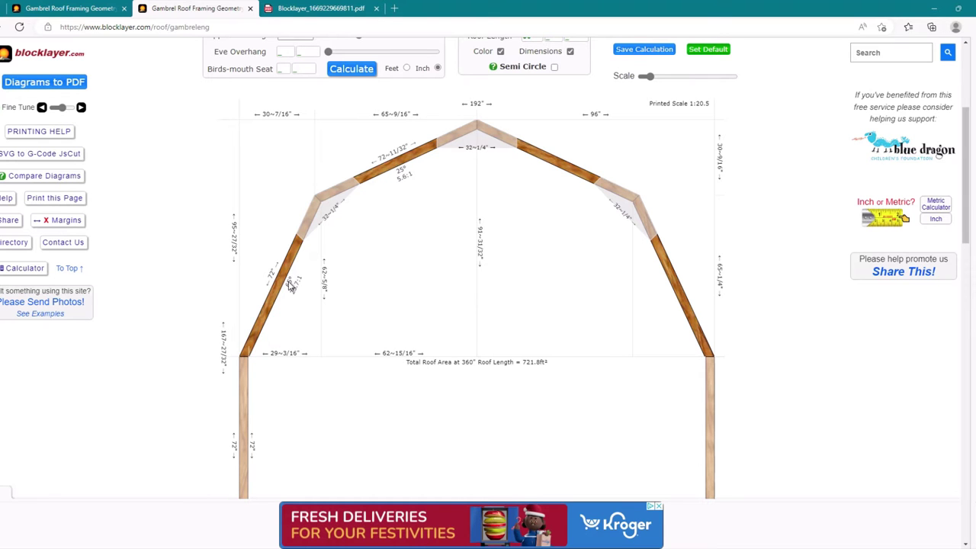
Set lower roof length to 3' 10" 1/2, lower angle to 58.5° and upper angle to 32°
scroll(296, 284, "down", 2)
scroll(290, 240, "up", 5)
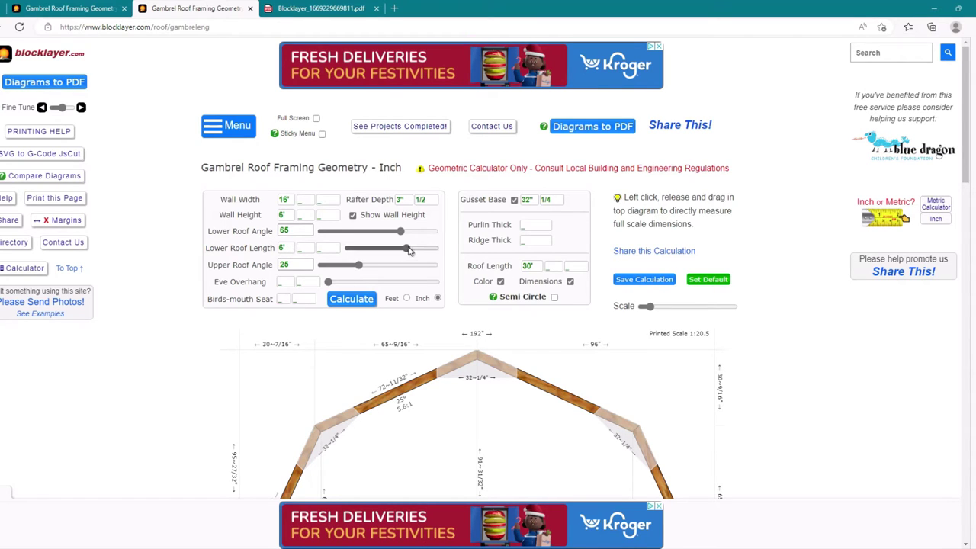
left_click_drag(405, 250, 385, 251)
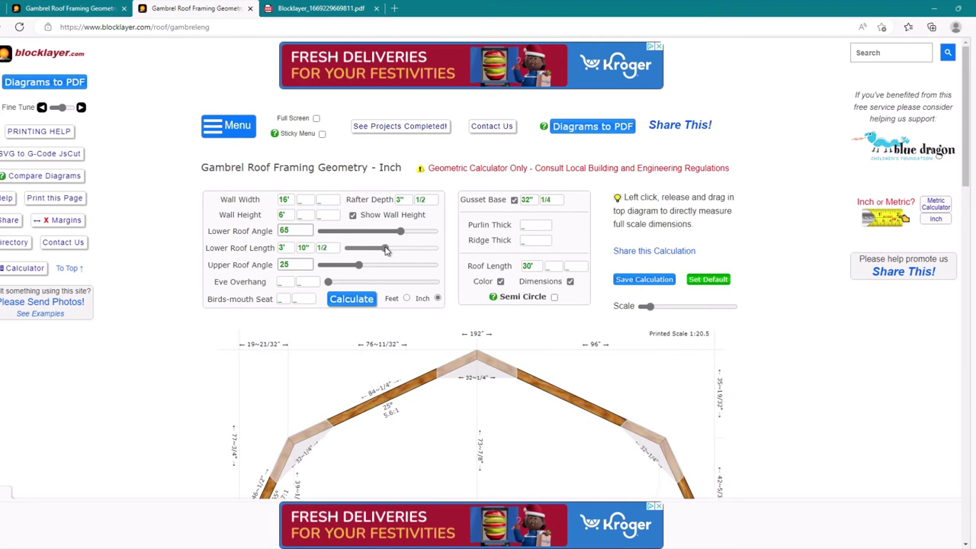
scroll(338, 311, "down", 1)
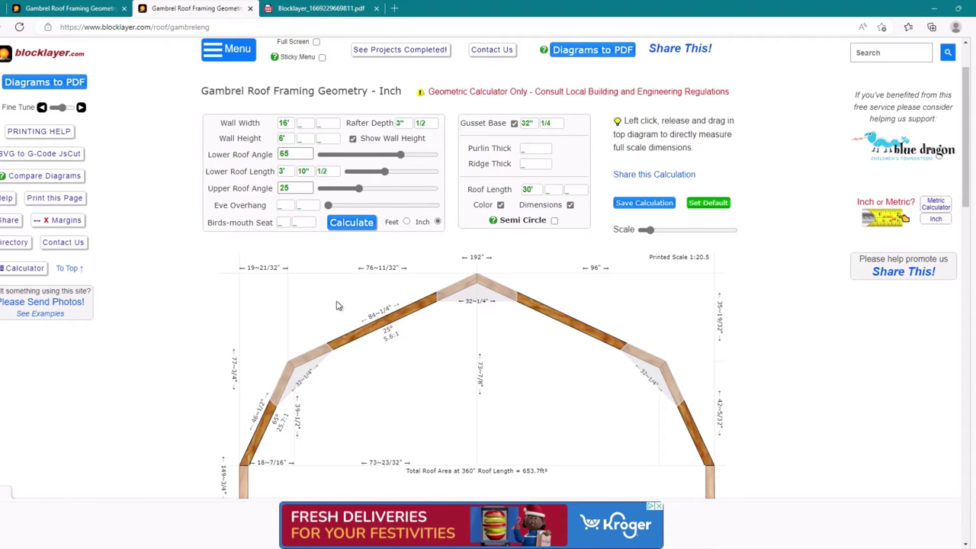
scroll(339, 306, "down", 1)
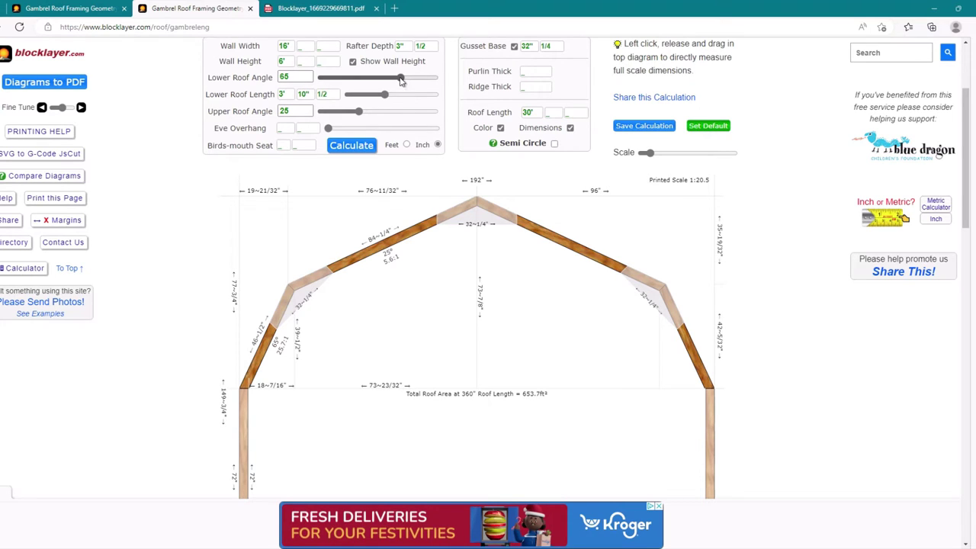
mouse_move(401, 80)
left_mouse_down()
mouse_move(339, 84)
mouse_move(386, 91)
left_mouse_up()
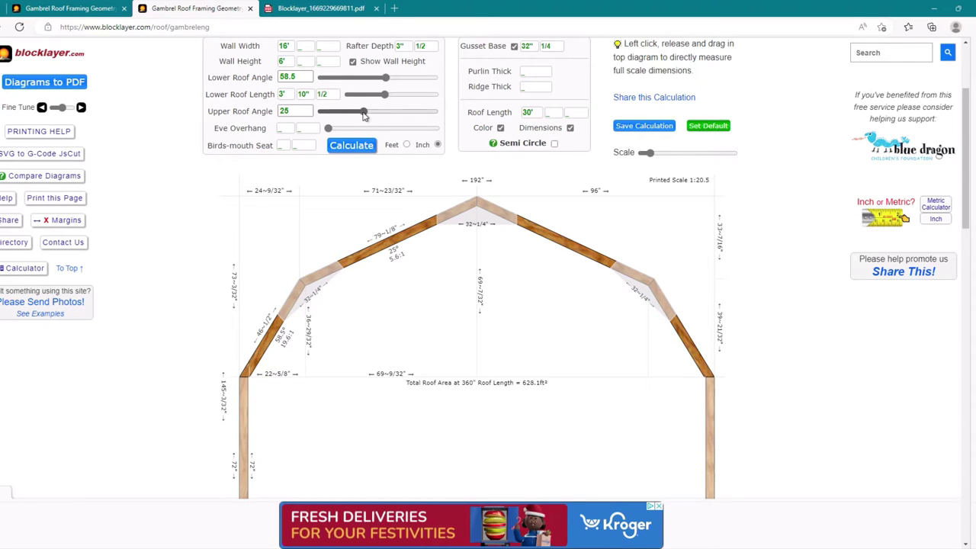
left_click_drag(363, 114, 381, 107)
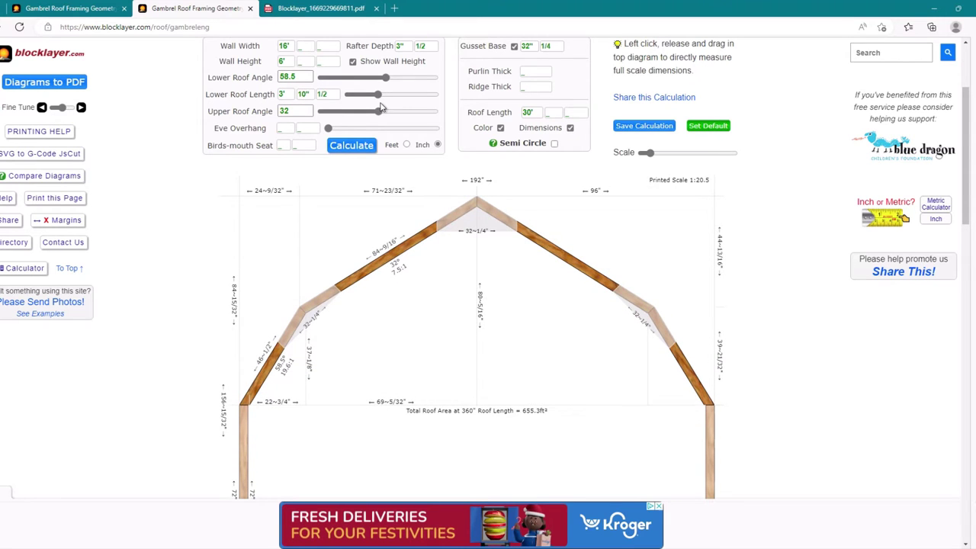
scroll(382, 107, "up", 1)
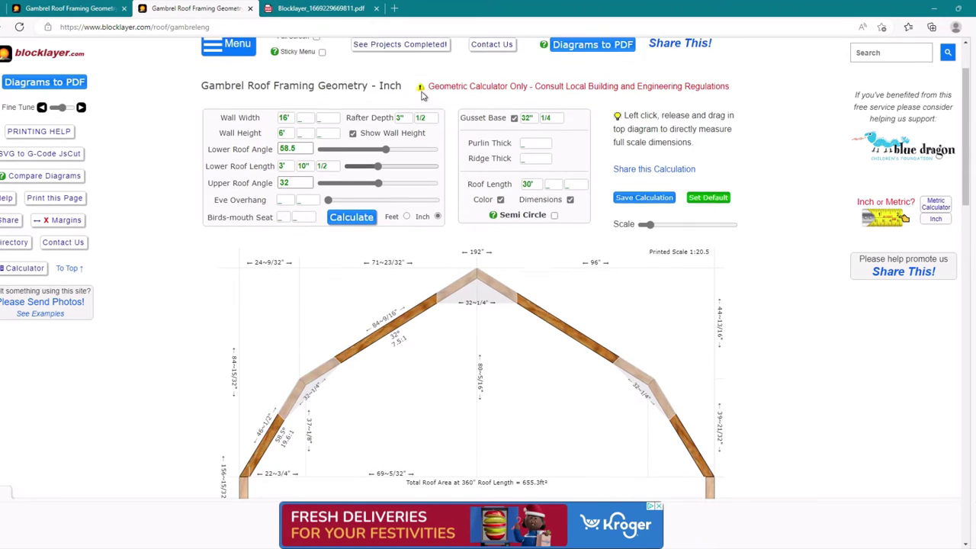
Set the wall width to 10' and recalculate the diagram
left_click(287, 123)
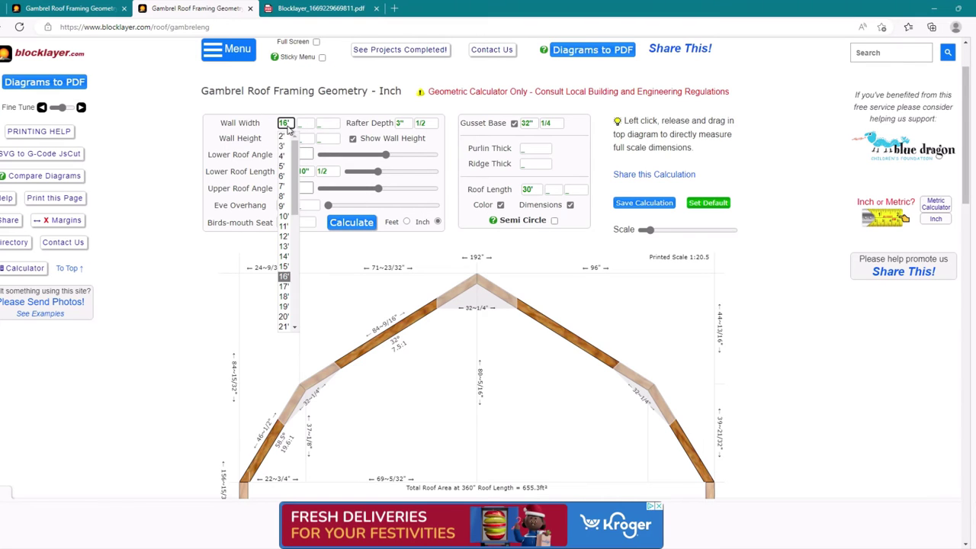
left_click(286, 218)
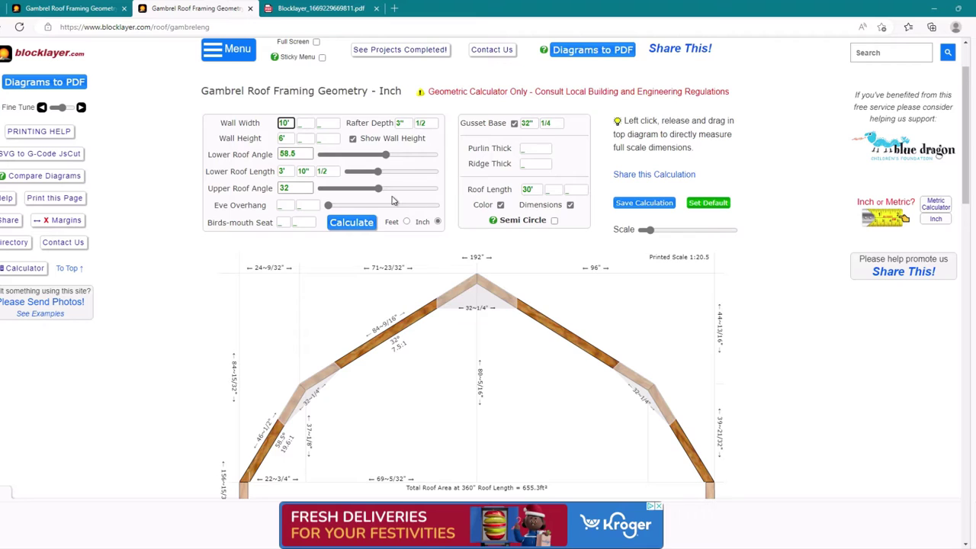
scroll(392, 189, "down", 1)
left_click(365, 148)
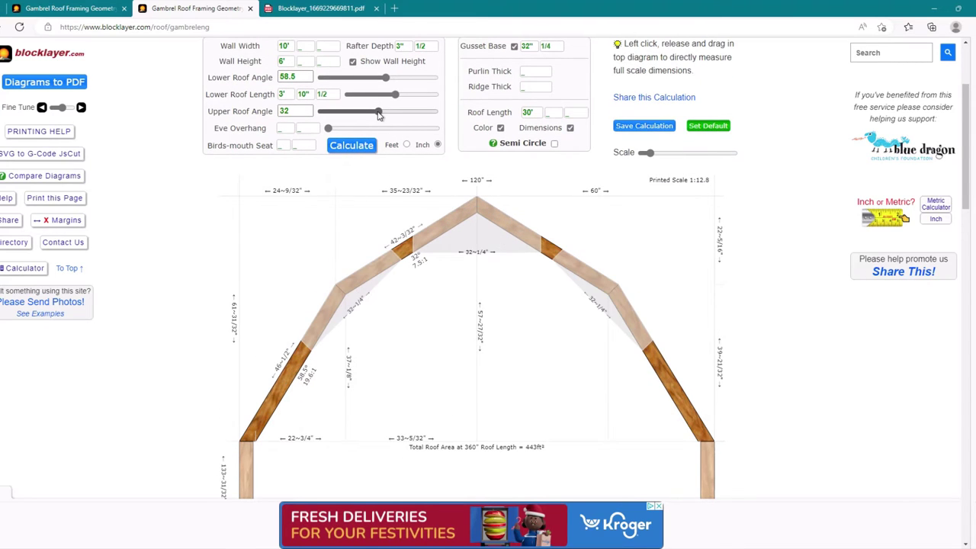
Adjust the upper roof angle to 27° and the lower roof length to 3' 6"
left_click_drag(379, 114, 361, 116)
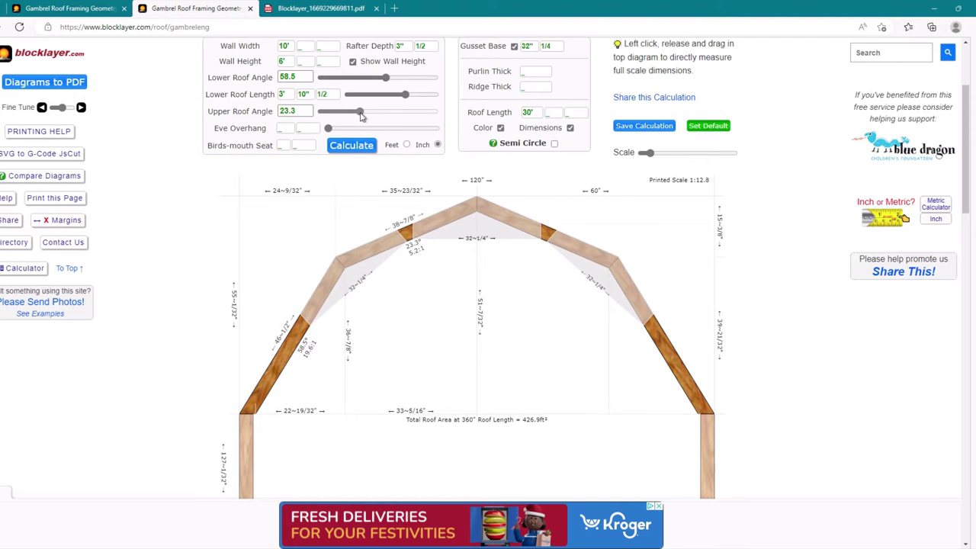
left_click_drag(362, 115, 369, 118)
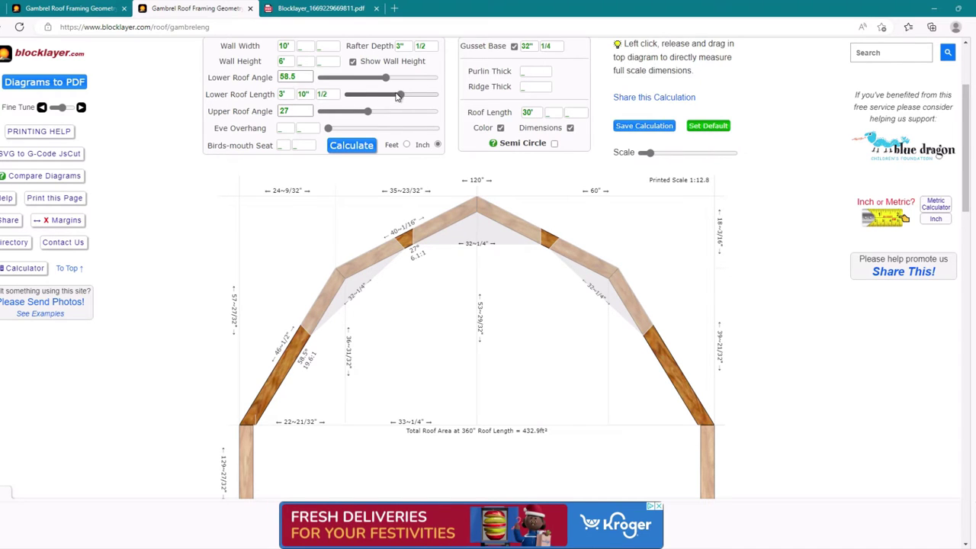
left_click_drag(398, 95, 395, 95)
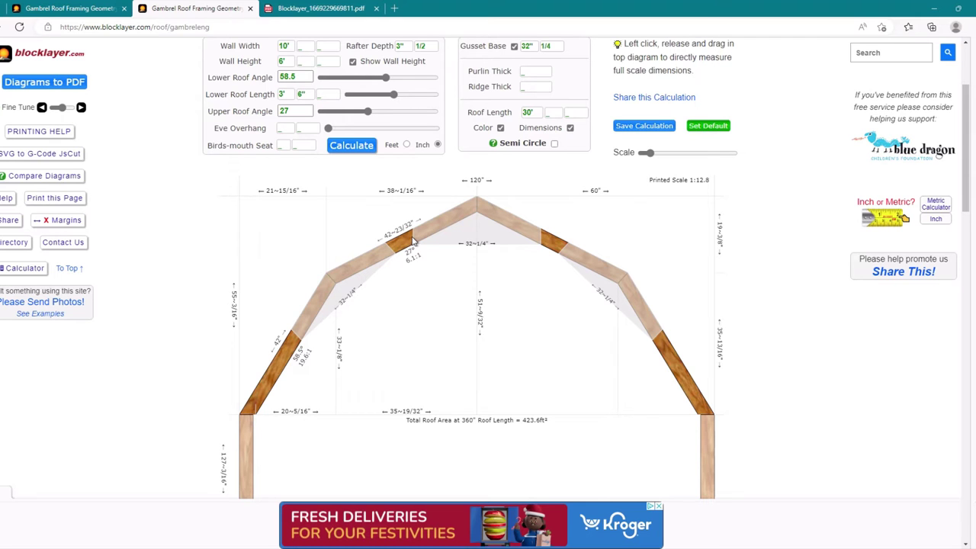
scroll(538, 283, "down", 3)
scroll(531, 282, "up", 3)
scroll(242, 216, "up", 1)
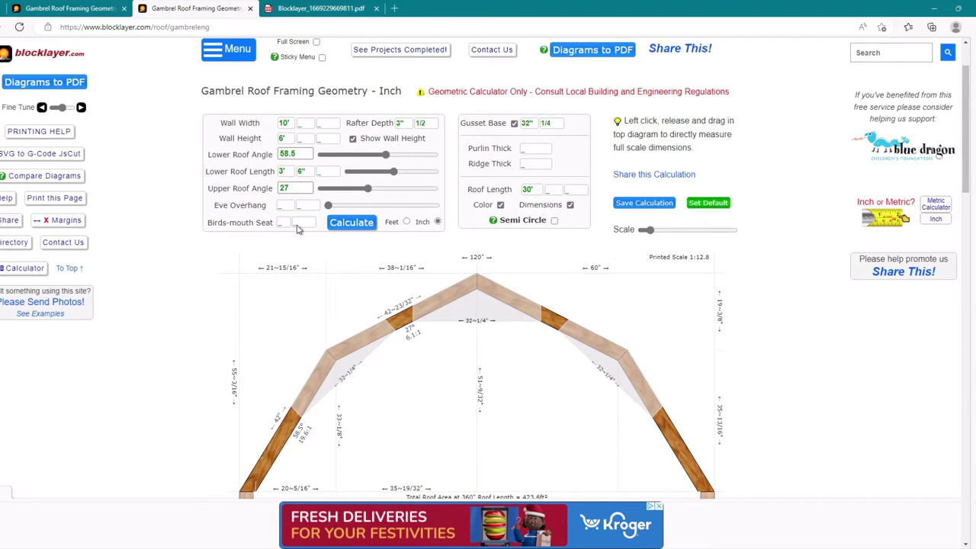
scroll(297, 293, "down", 1)
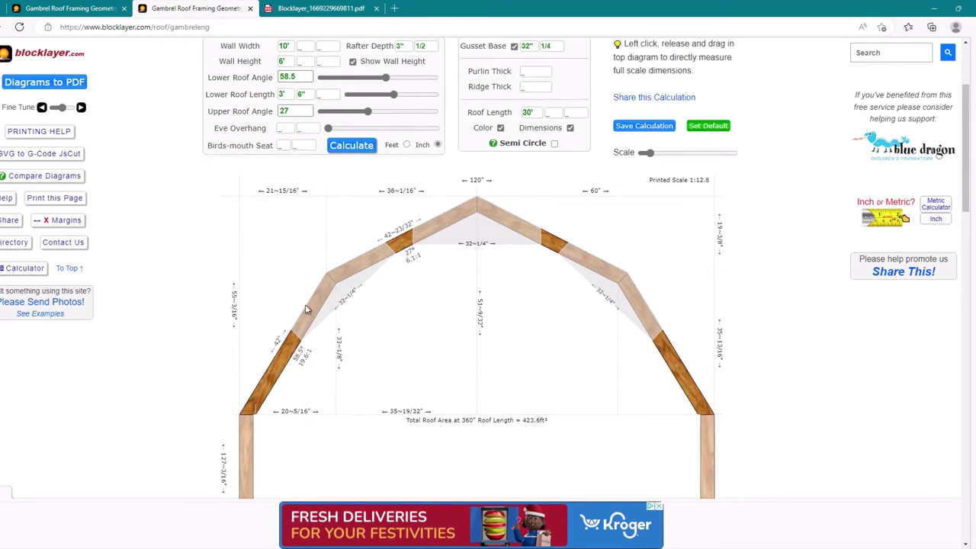
scroll(251, 435, "down", 2)
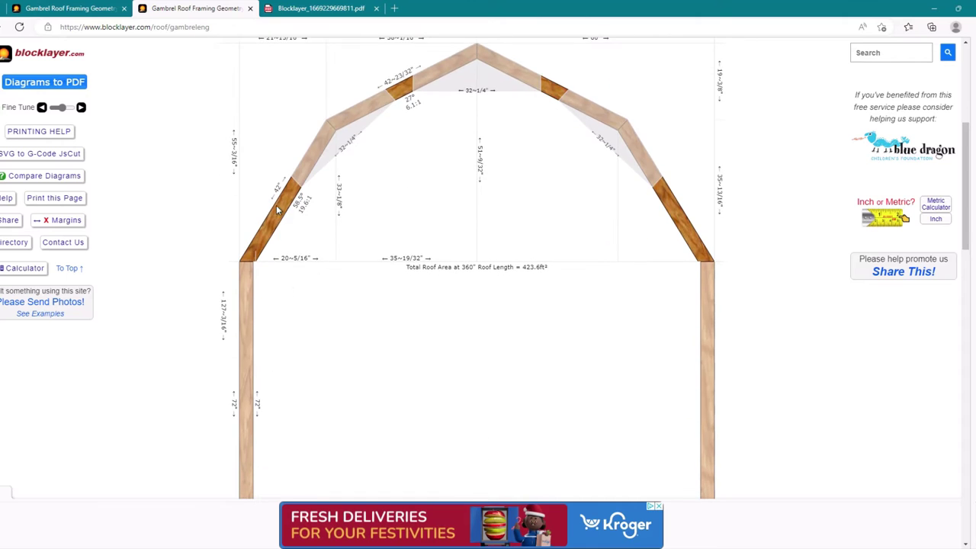
scroll(278, 209, "up", 4)
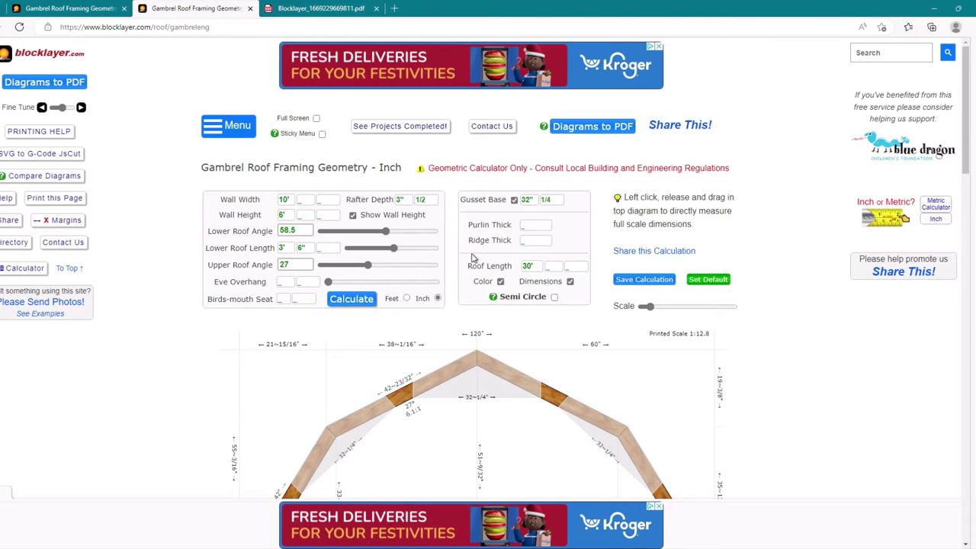
Set the gusset base to 16" with a blank fraction and recalculate the diagram
left_click(528, 200)
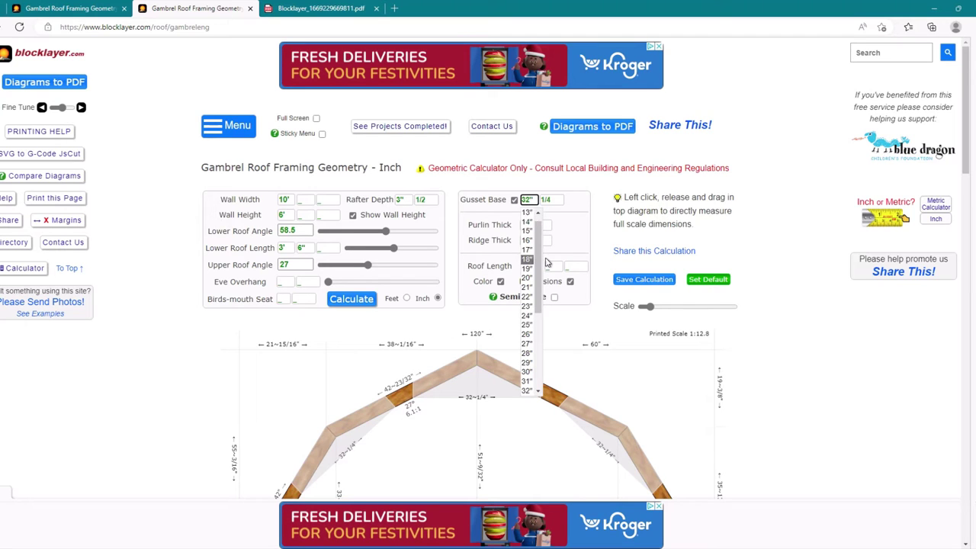
scroll(539, 253, "up", 1)
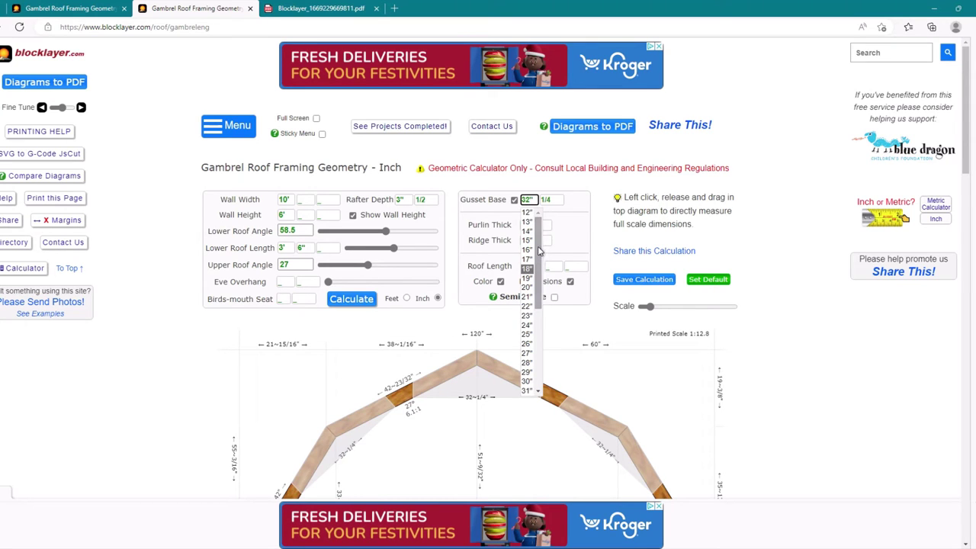
left_click(527, 249)
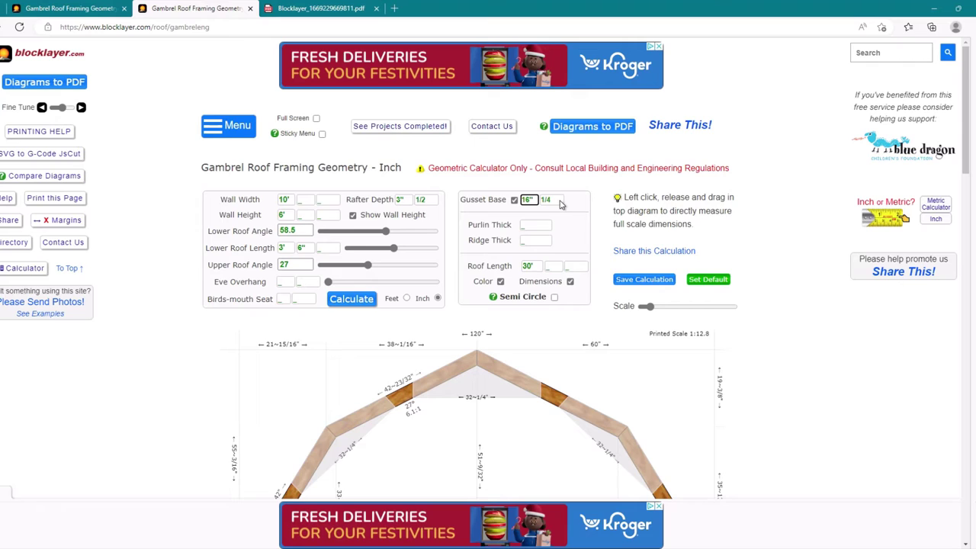
left_click(561, 203)
left_click(547, 216)
left_click(353, 303)
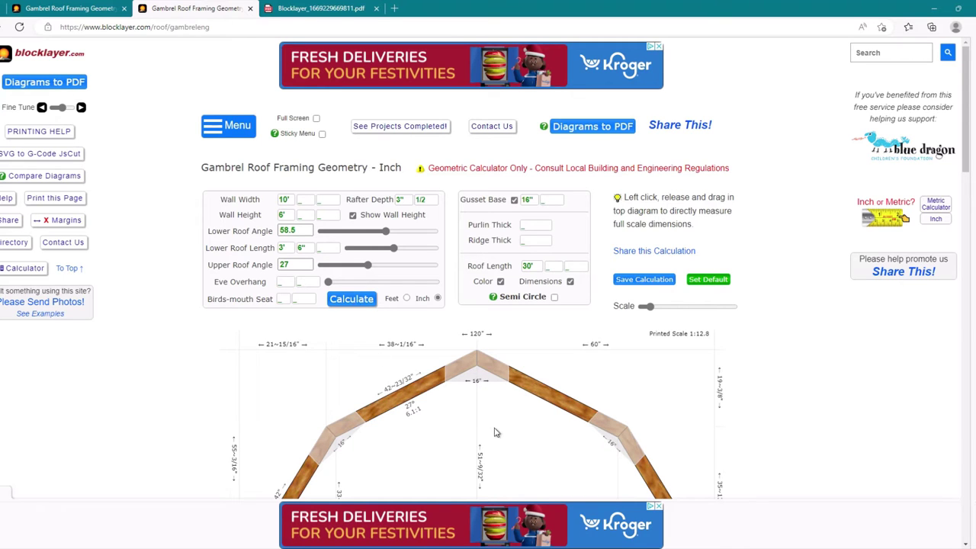
scroll(543, 370, "down", 2)
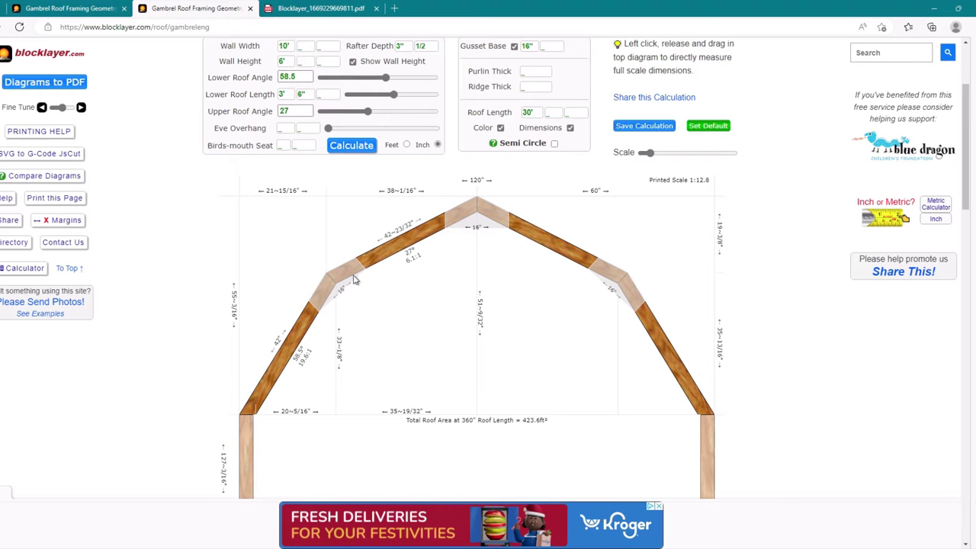
scroll(491, 310, "down", 8)
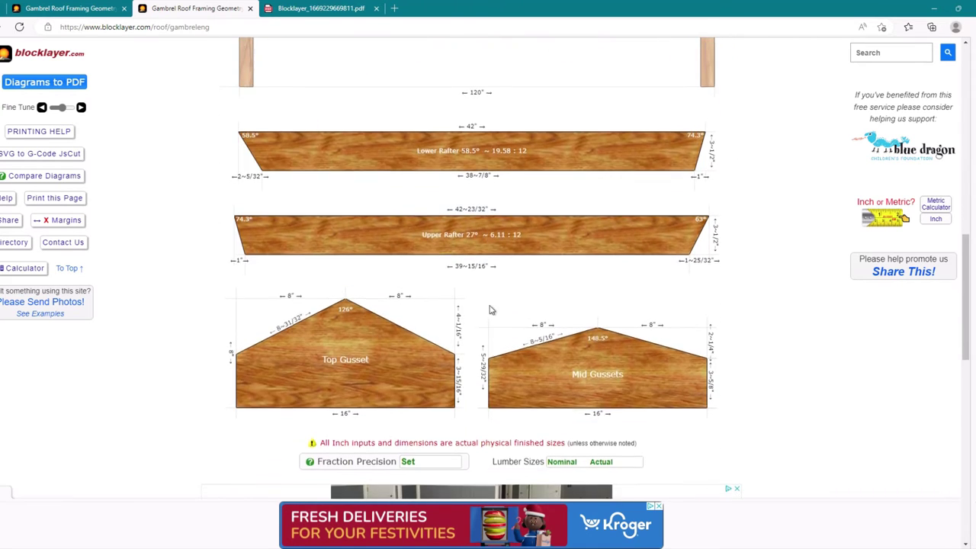
scroll(490, 310, "down", 1)
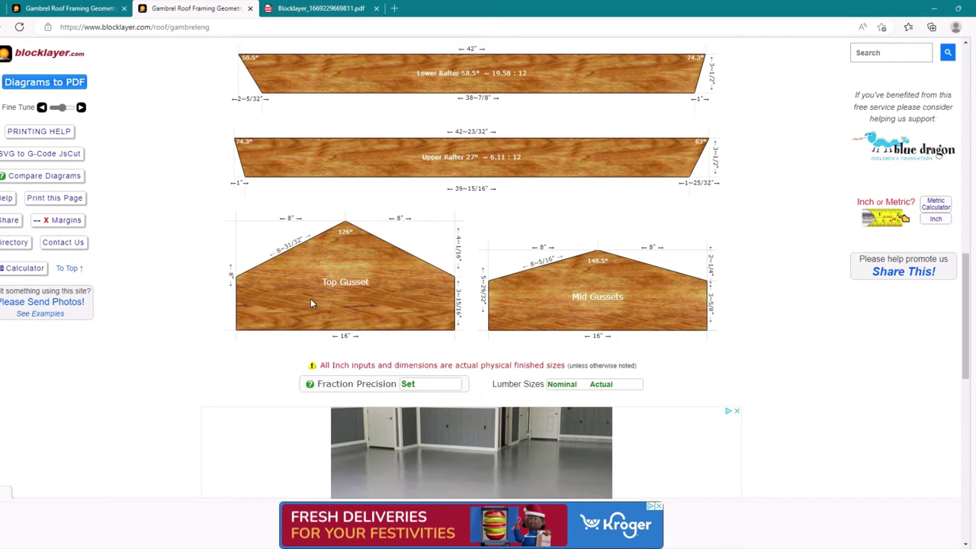
scroll(311, 304, "up", 8)
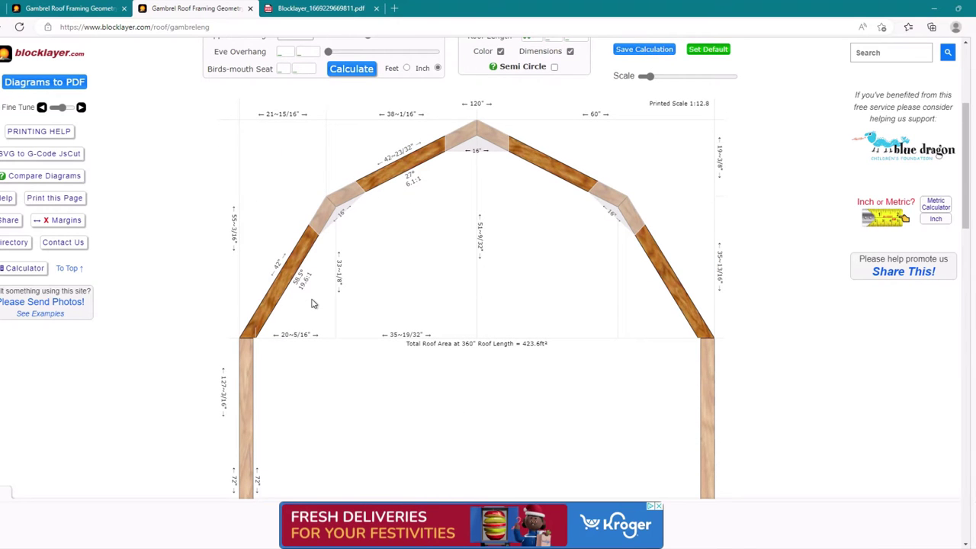
scroll(311, 303, "down", 1)
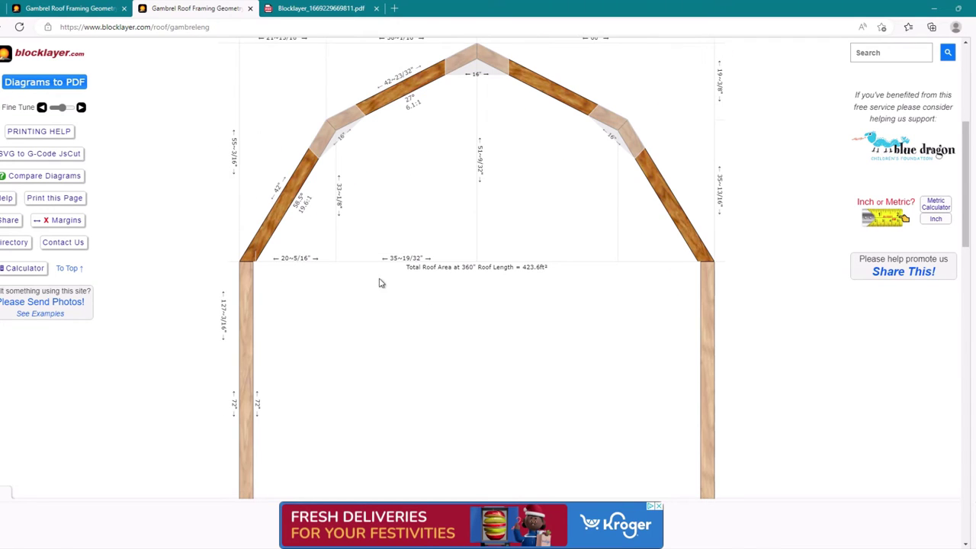
scroll(381, 282, "up", 2)
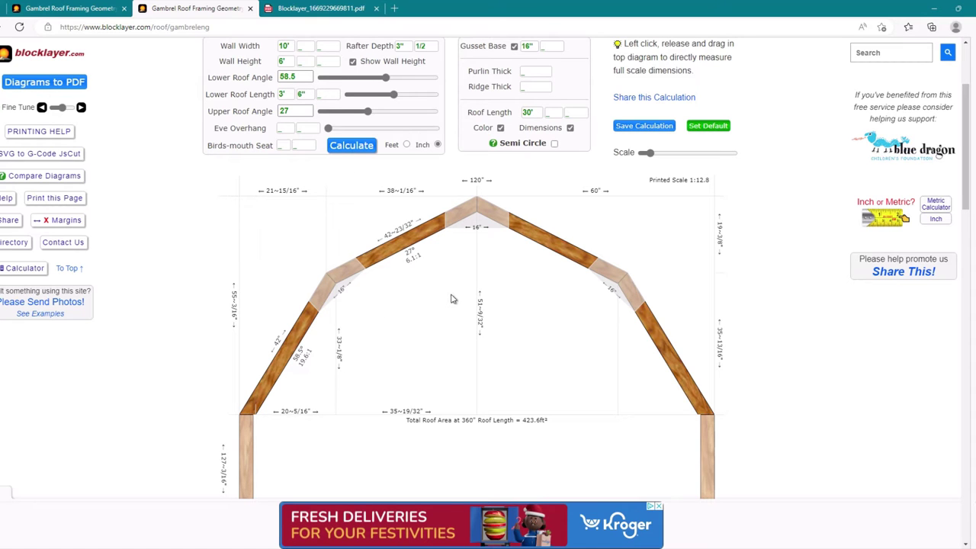
scroll(532, 285, "down", 6)
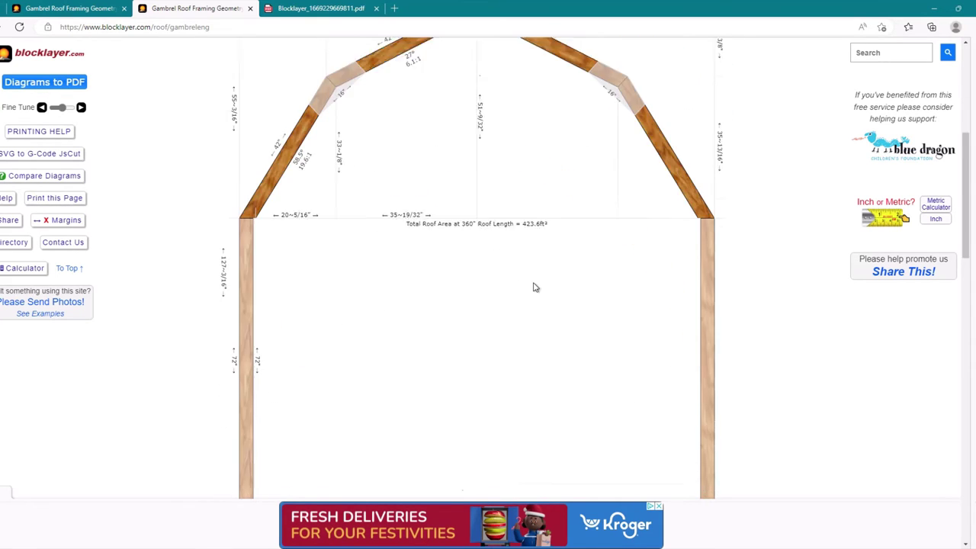
scroll(532, 285, "down", 2)
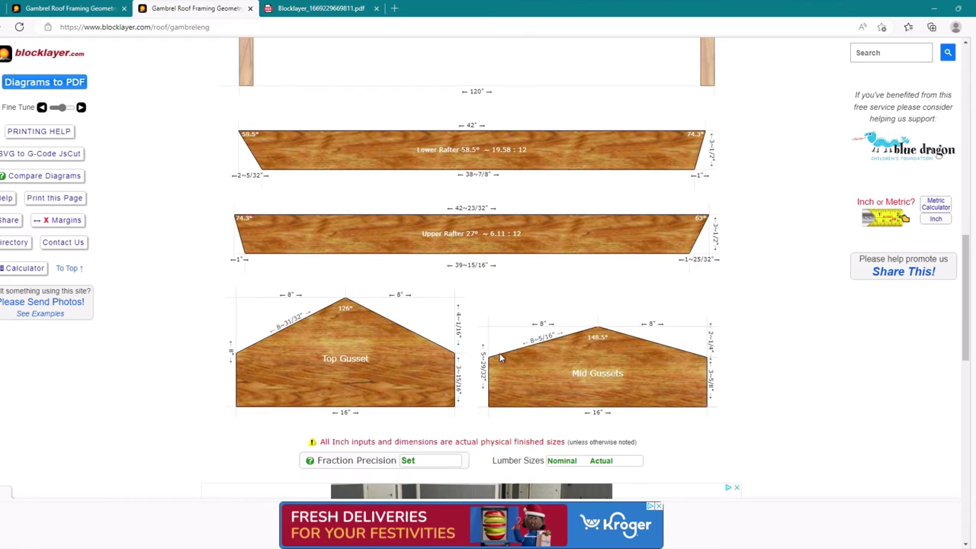
scroll(500, 356, "up", 6)
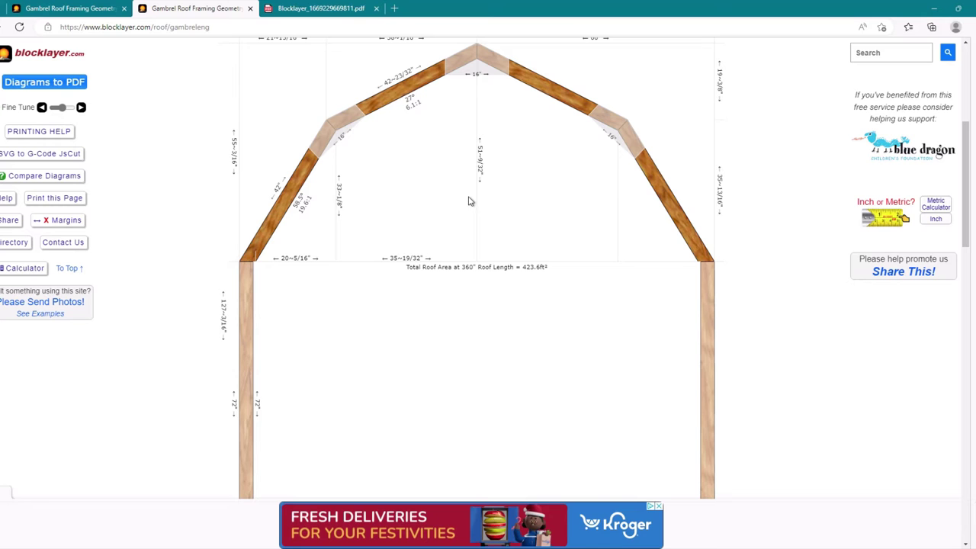
scroll(471, 201, "down", 7)
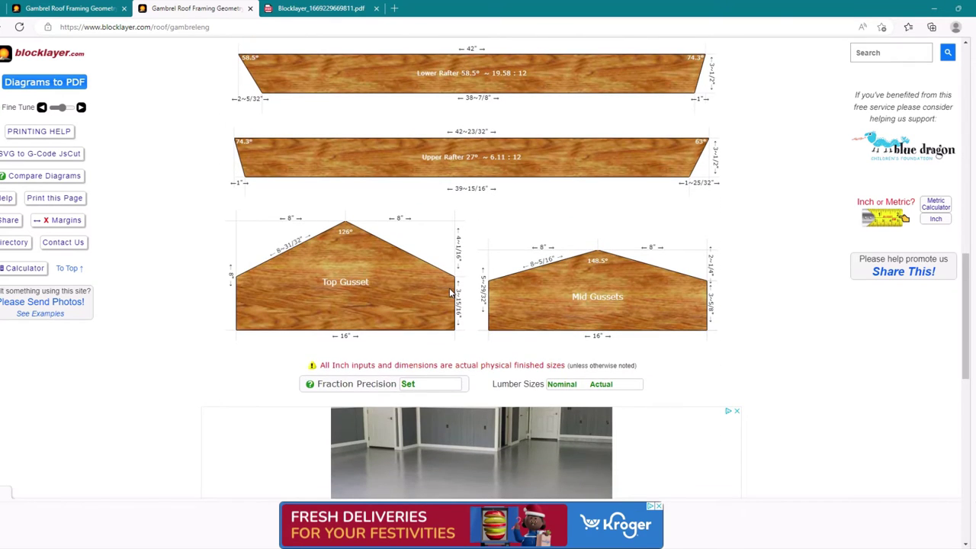
scroll(450, 292, "up", 3)
scroll(515, 259, "up", 4)
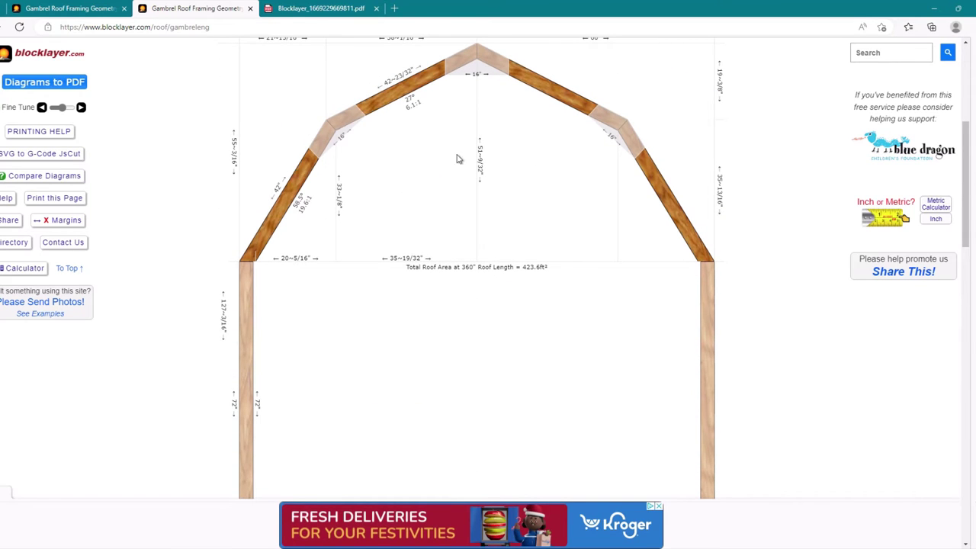
scroll(562, 154, "up", 4)
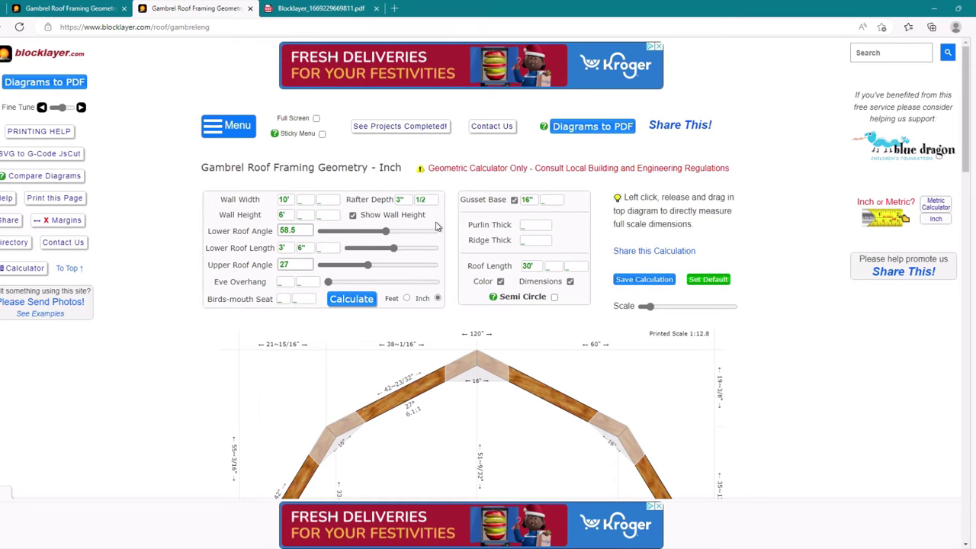
left_click(544, 223)
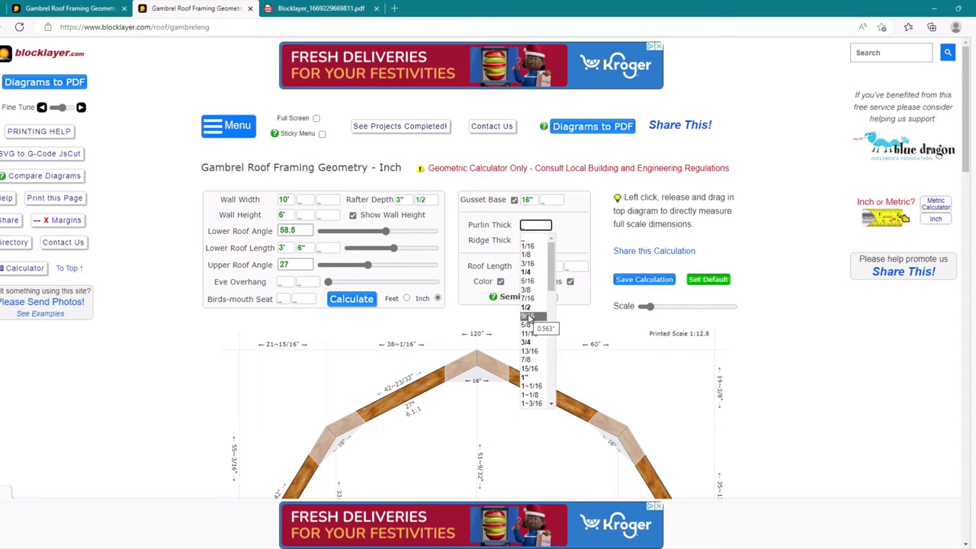
Set purlin and ridge thickness to 1-1/2" and redraw the roof diagram
scroll(542, 385, "down", 2)
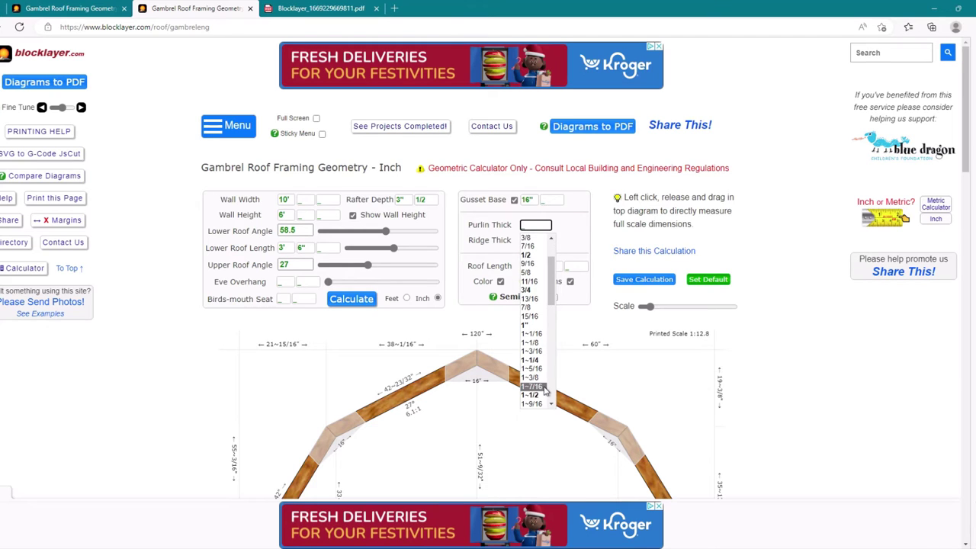
left_click(537, 395)
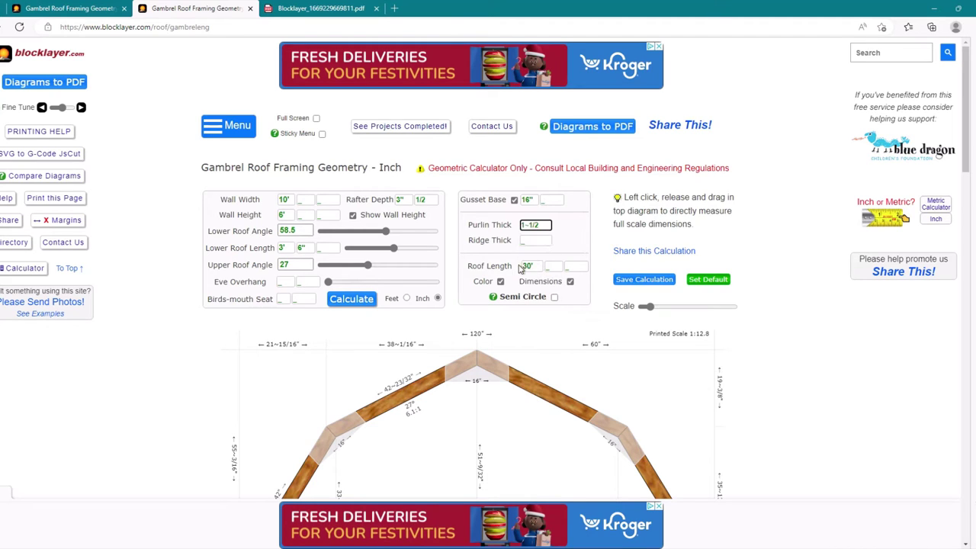
left_click(533, 244)
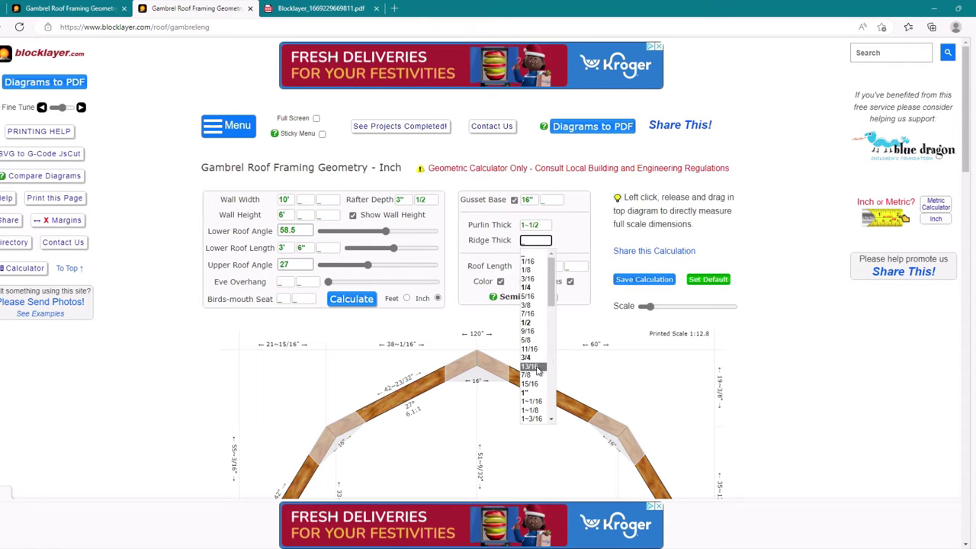
scroll(537, 371, "down", 2)
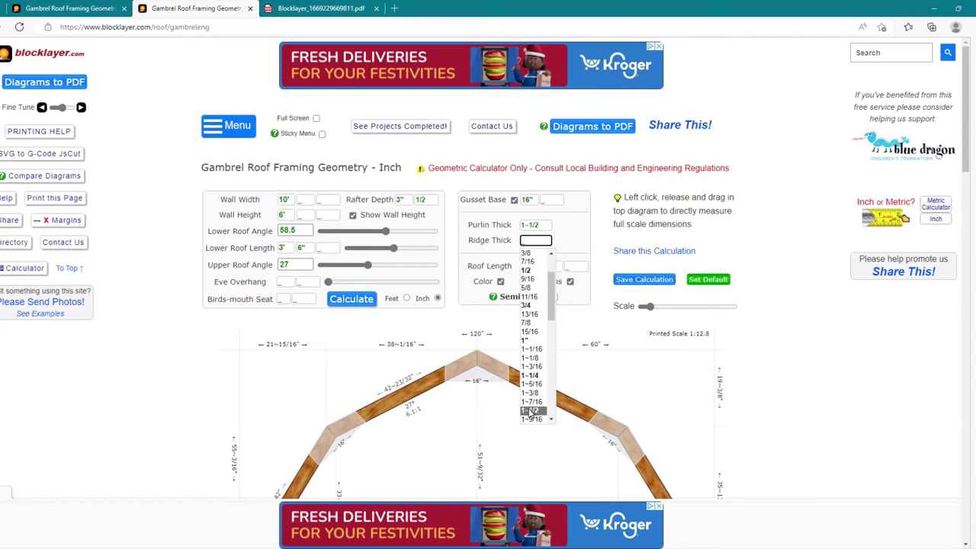
left_click(529, 410)
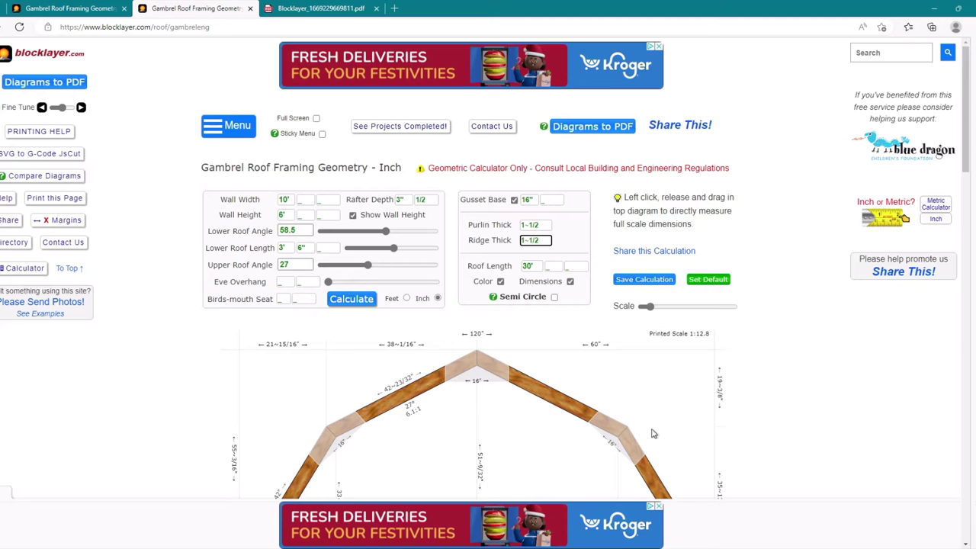
left_click(350, 302)
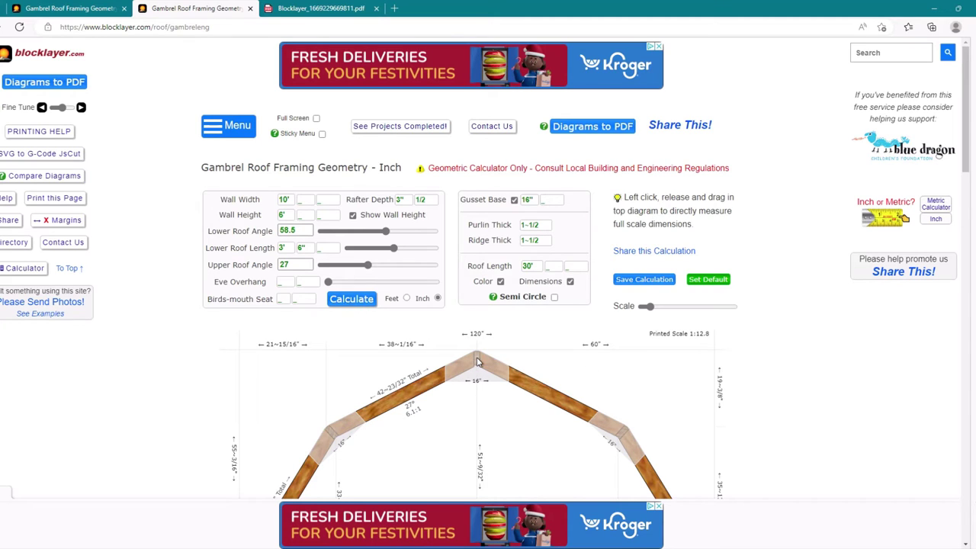
scroll(476, 359, "down", 2)
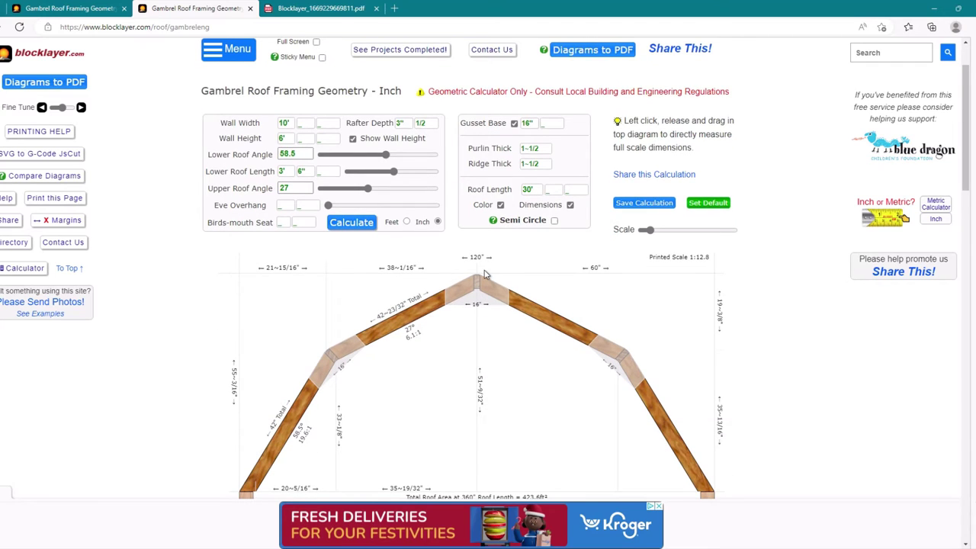
scroll(478, 269, "down", 2)
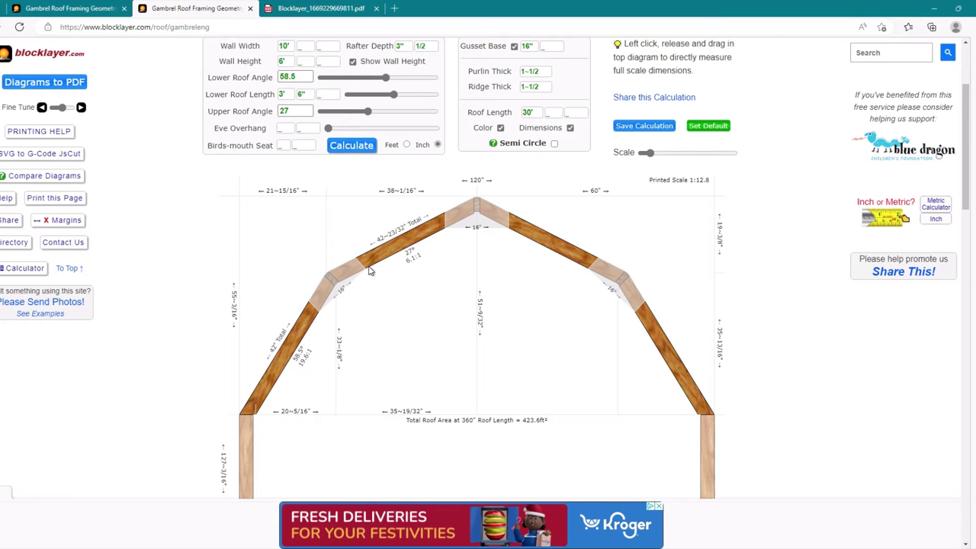
Drag the upper roof angle down to 22.5° (5:12), giving 416 ft² roof area
scroll(373, 267, "up", 3)
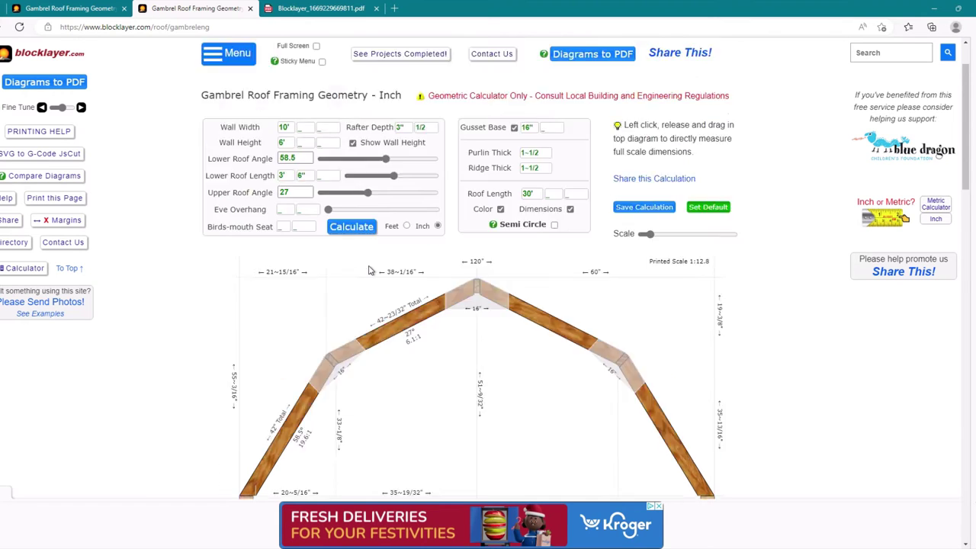
scroll(378, 266, "down", 3)
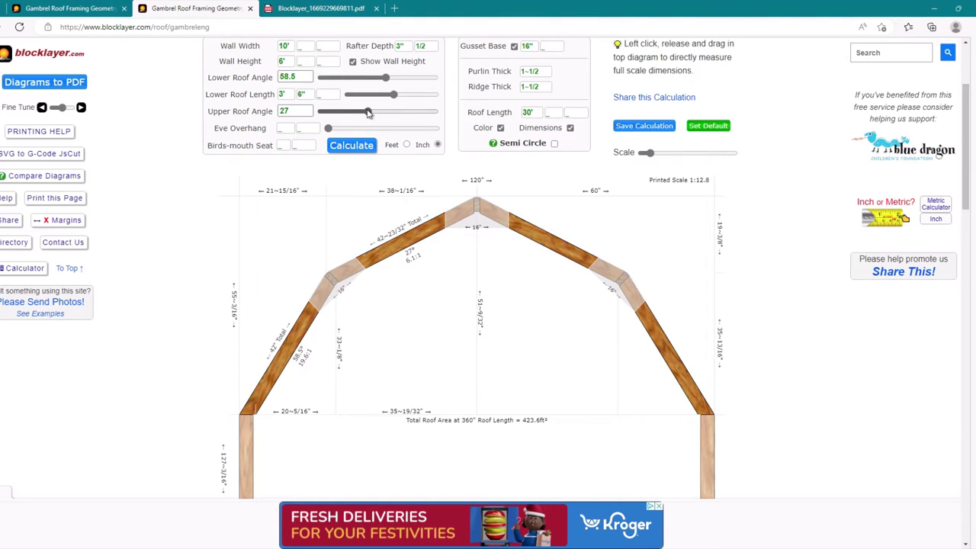
left_click_drag(369, 112, 359, 112)
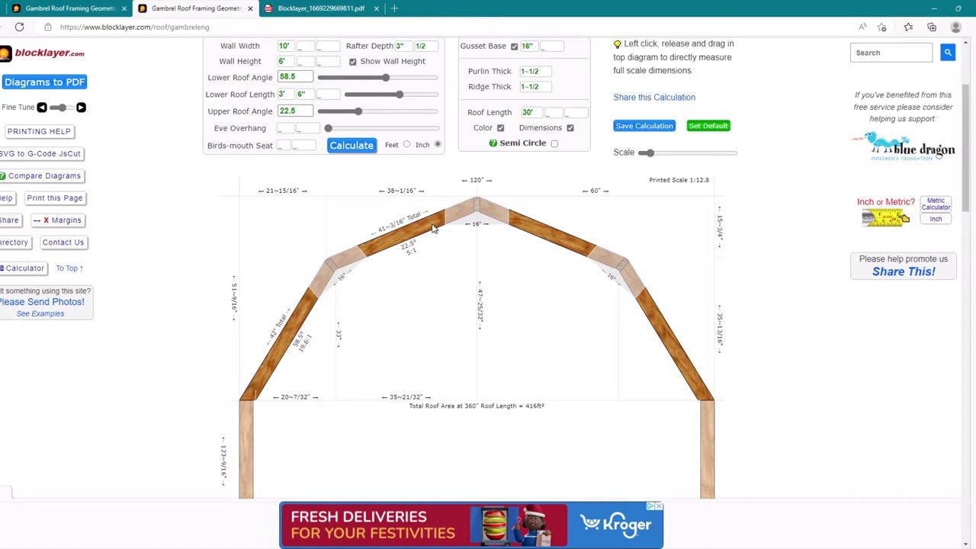
scroll(481, 221, "down", 1)
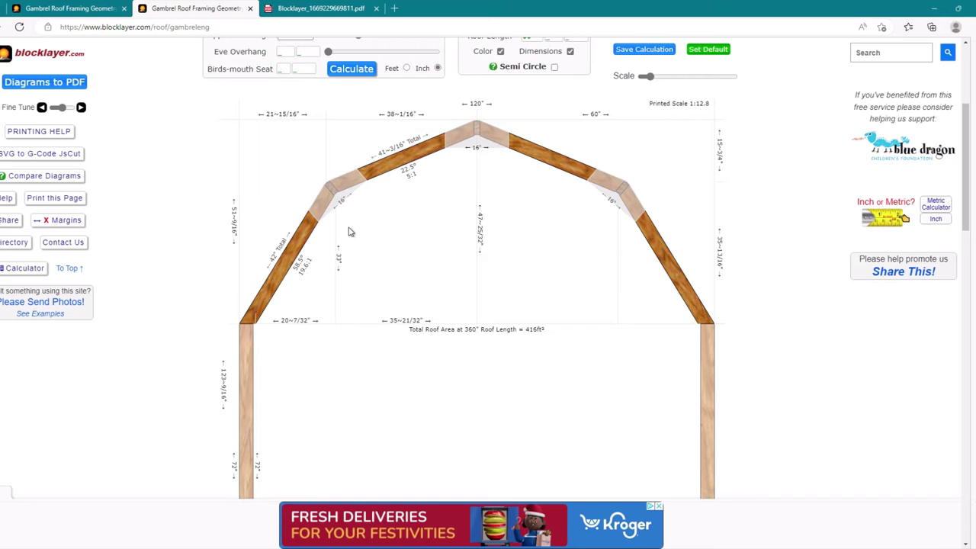
scroll(355, 230, "down", 1)
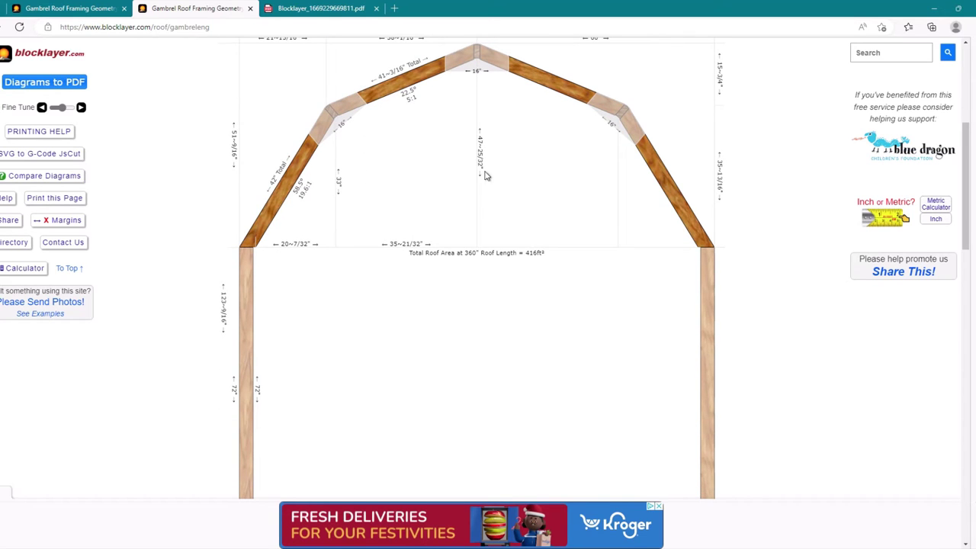
scroll(495, 295, "down", 2)
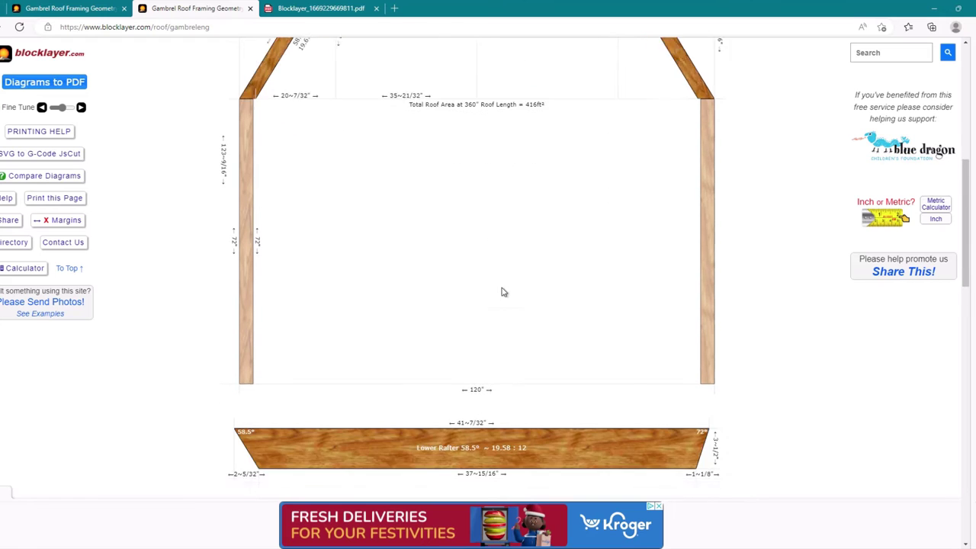
scroll(504, 292, "down", 1)
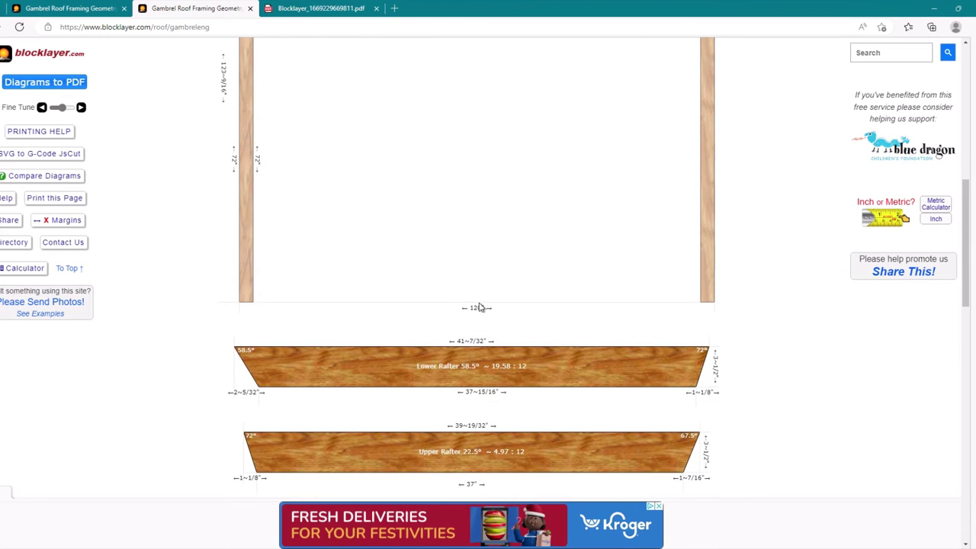
scroll(480, 305, "up", 6)
scroll(492, 340, "down", 1)
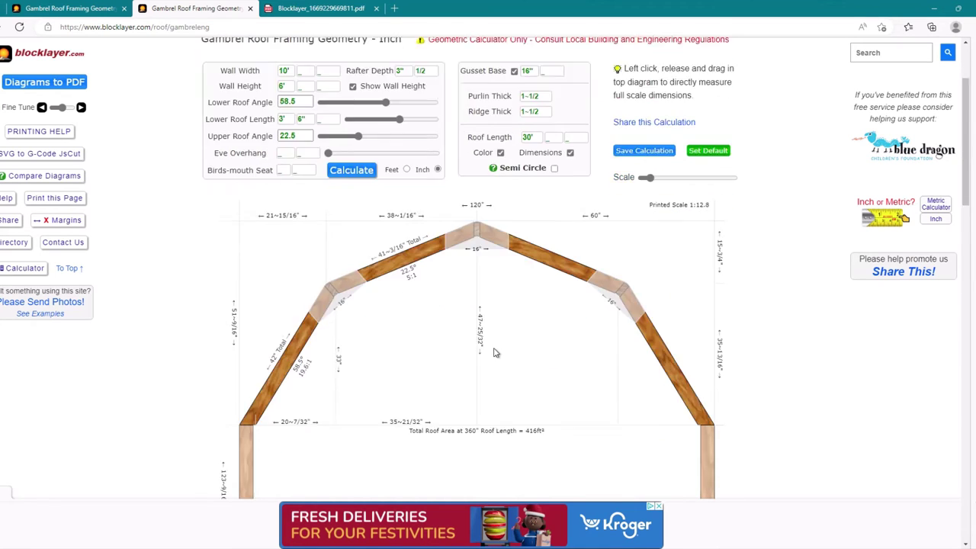
scroll(495, 350, "down", 4)
scroll(490, 379, "up", 2)
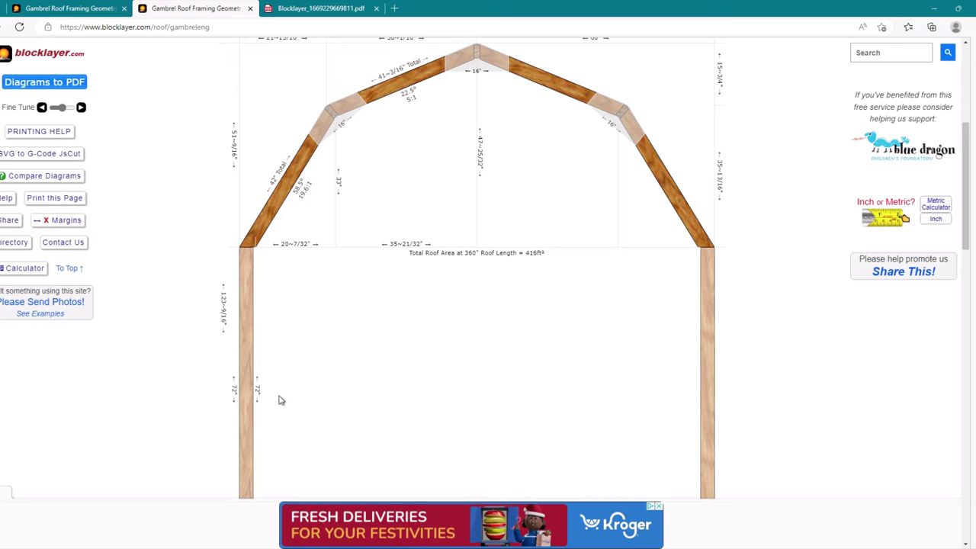
scroll(447, 304, "down", 1)
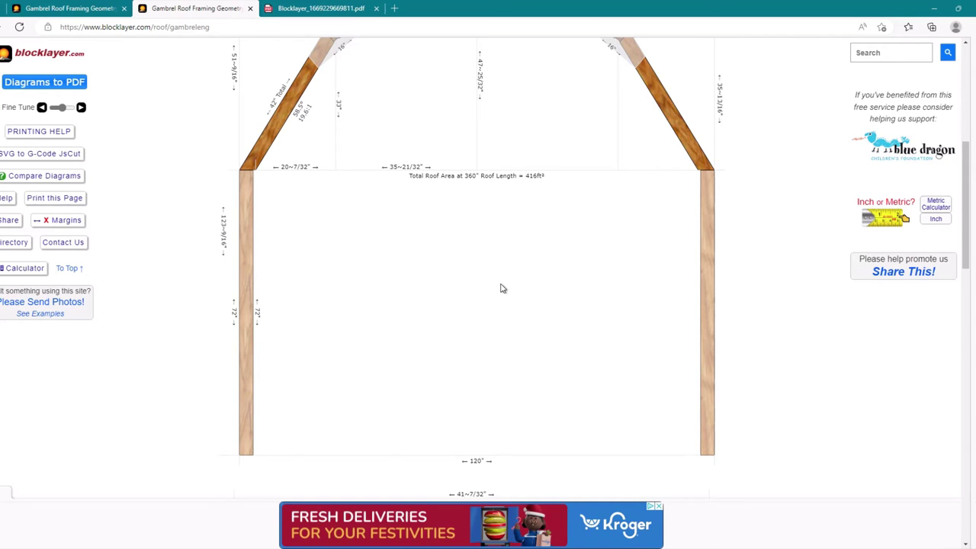
scroll(502, 288, "up", 2)
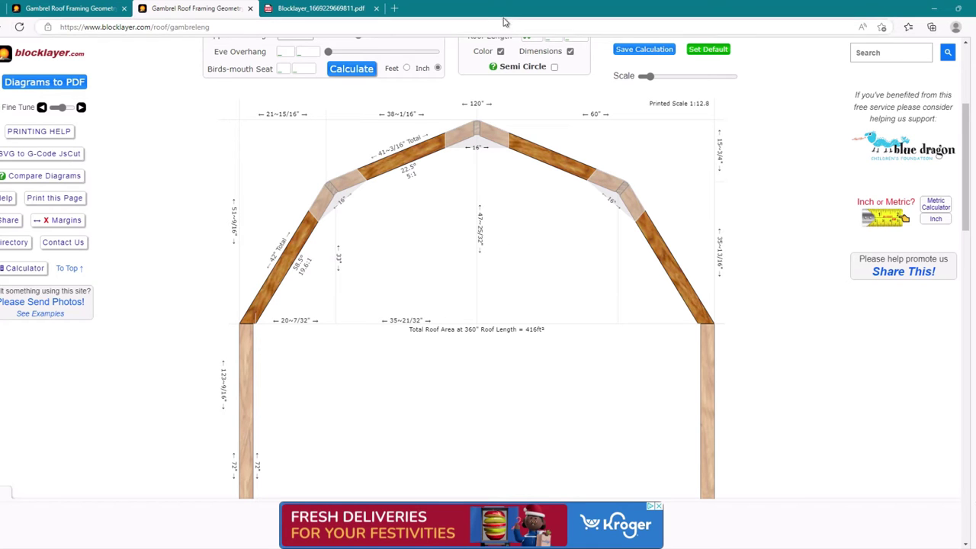
scroll(458, 229, "up", 3)
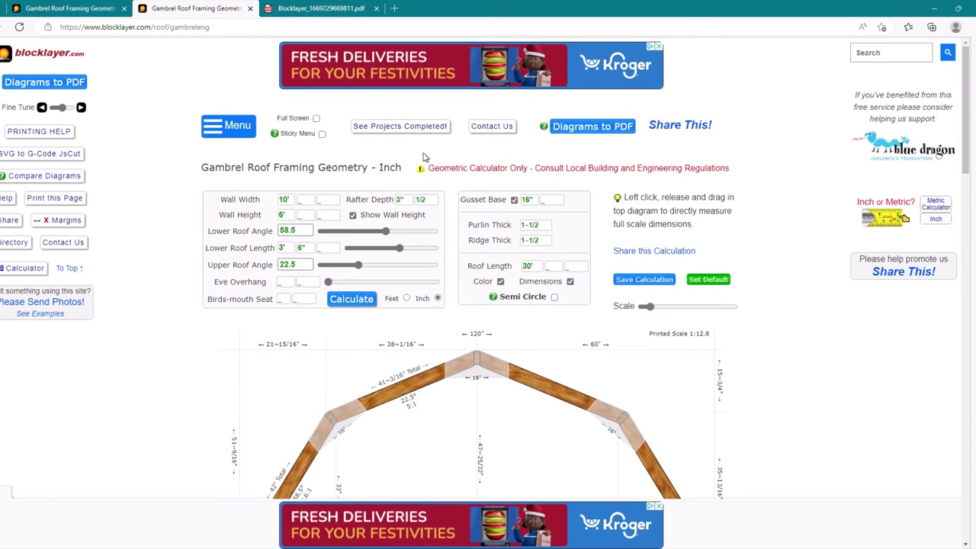
Switch diagram dimensions to Feet and uncheck Gusset Base to remove the gusset plates
left_click(406, 298)
scroll(524, 196, "down", 2)
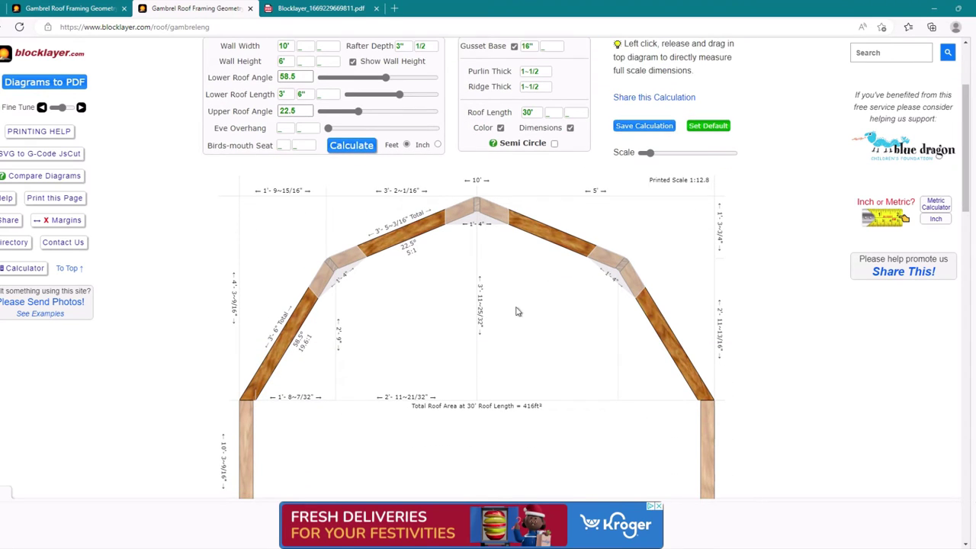
scroll(479, 269, "up", 1)
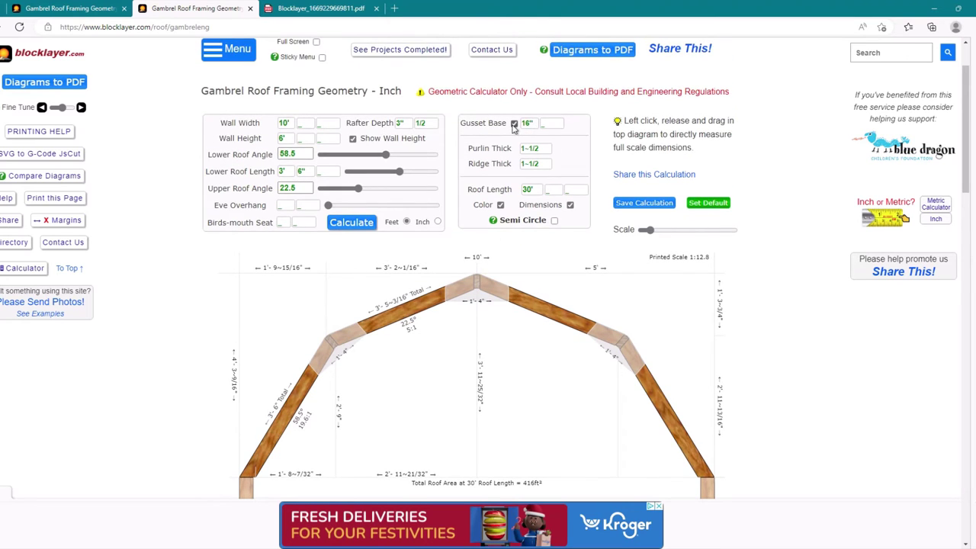
left_click(514, 123)
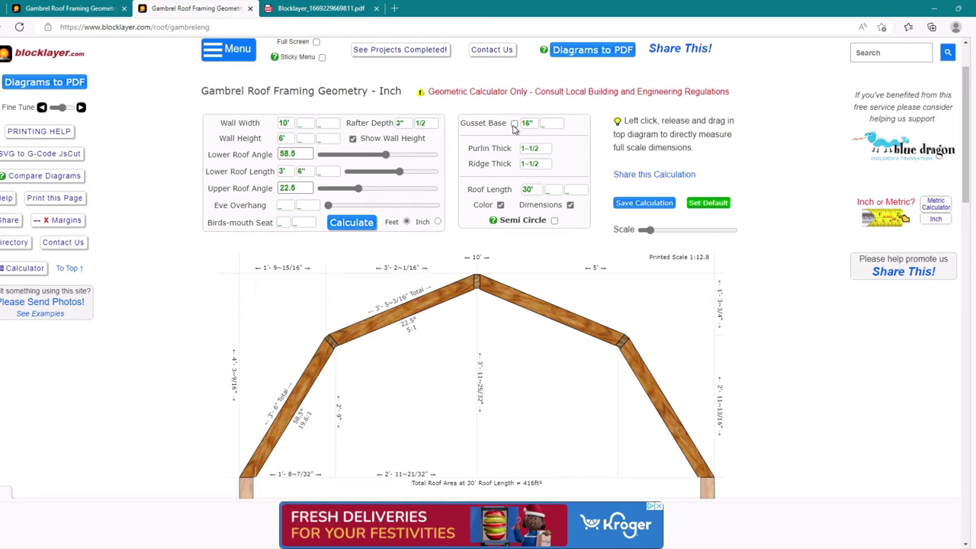
scroll(503, 228, "down", 7)
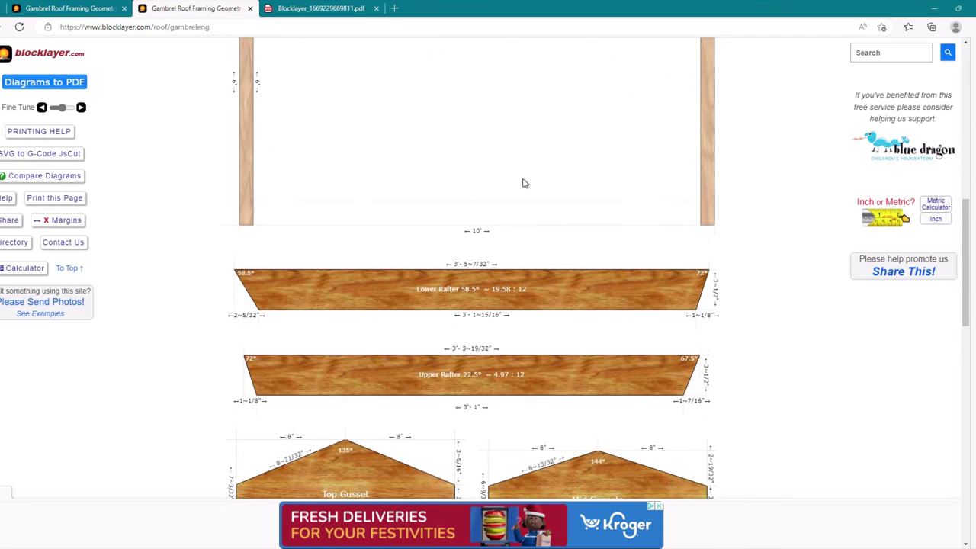
scroll(523, 183, "down", 1)
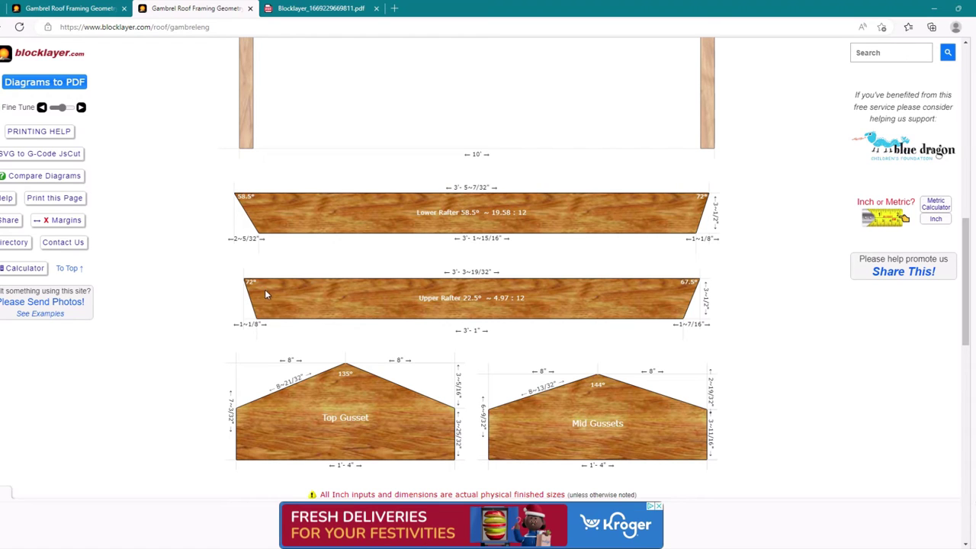
scroll(372, 136, "up", 8)
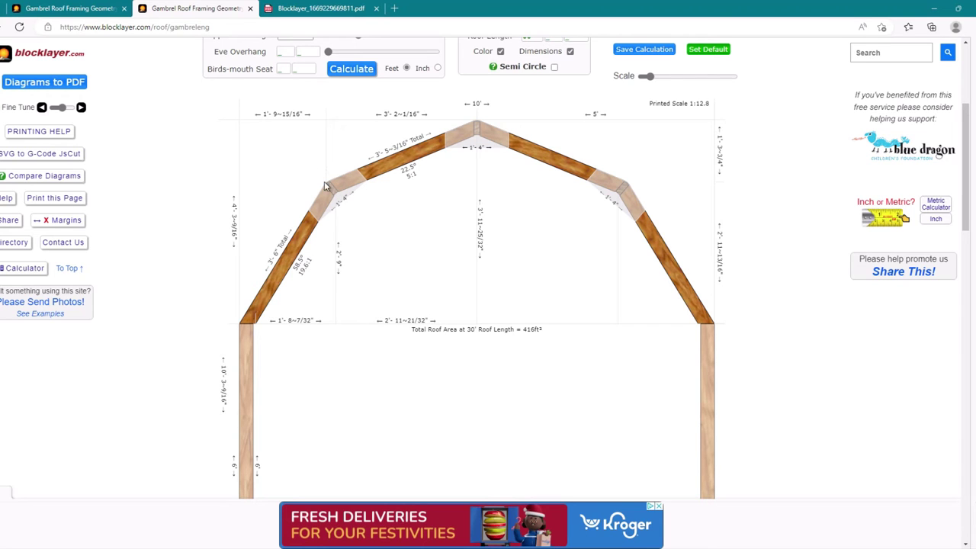
scroll(349, 201, "down", 4)
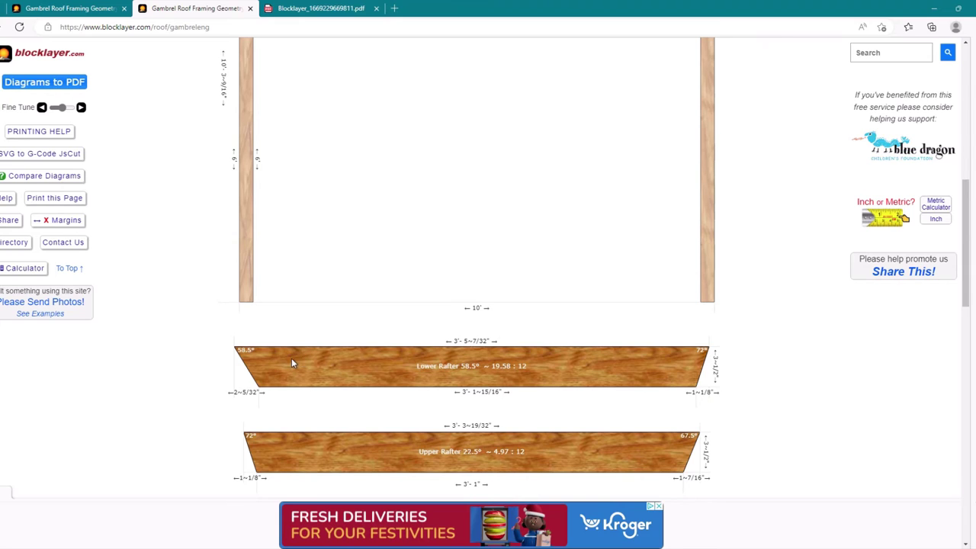
scroll(305, 196, "up", 1)
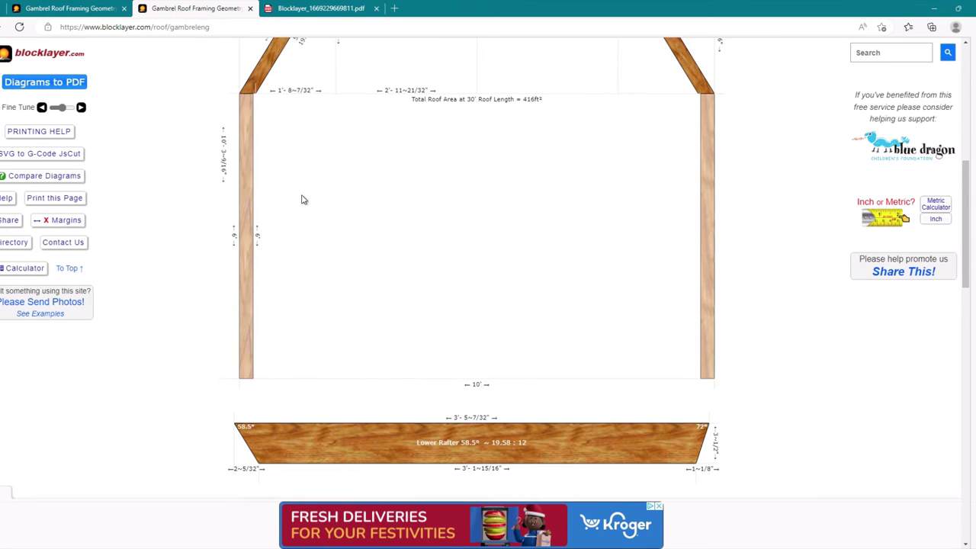
scroll(248, 103, "up", 1)
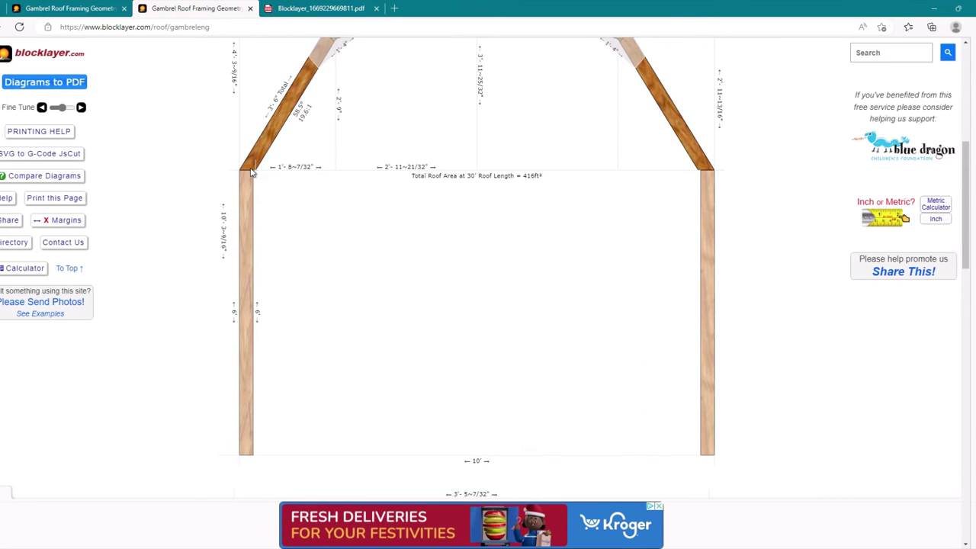
scroll(314, 229, "down", 2)
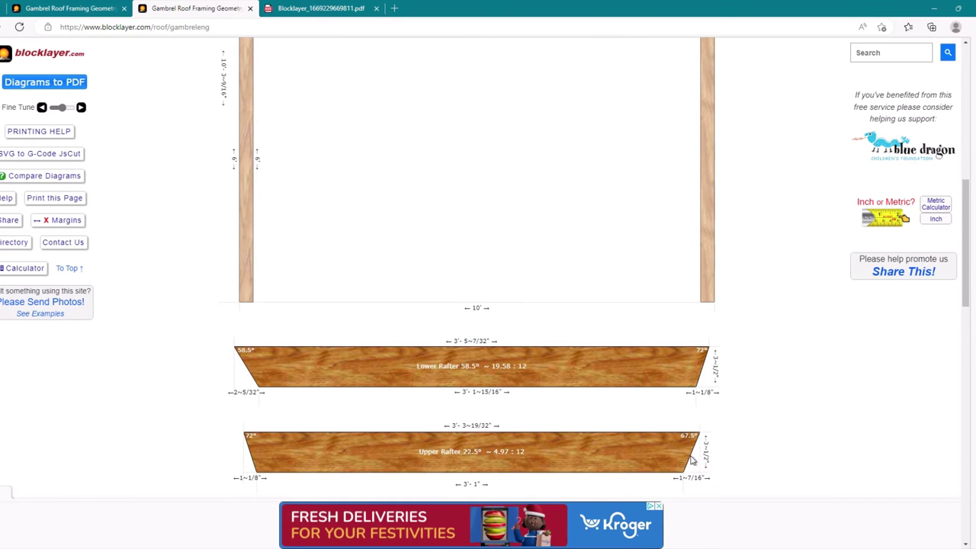
scroll(519, 124, "up", 4)
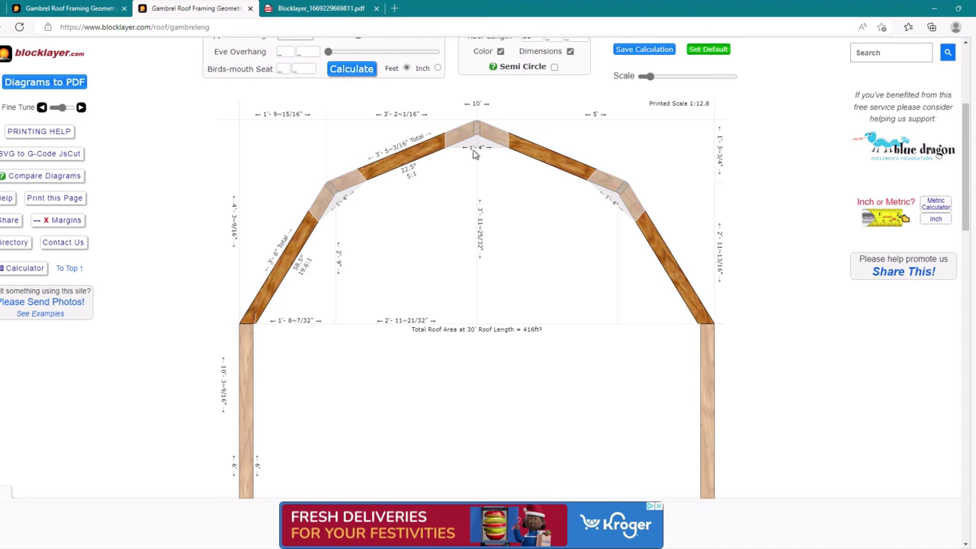
scroll(507, 135, "down", 1)
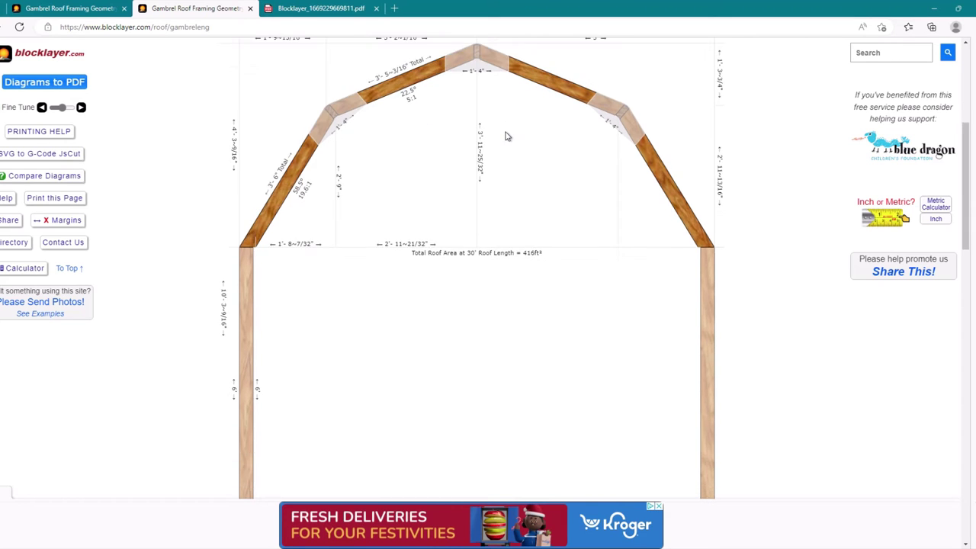
scroll(507, 135, "up", 2)
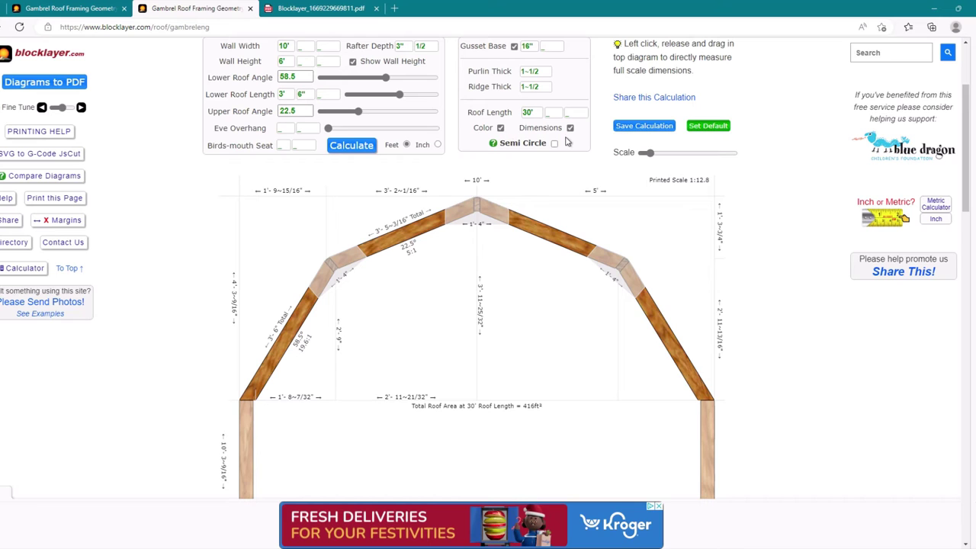
scroll(563, 180, "down", 4)
scroll(563, 180, "up", 1)
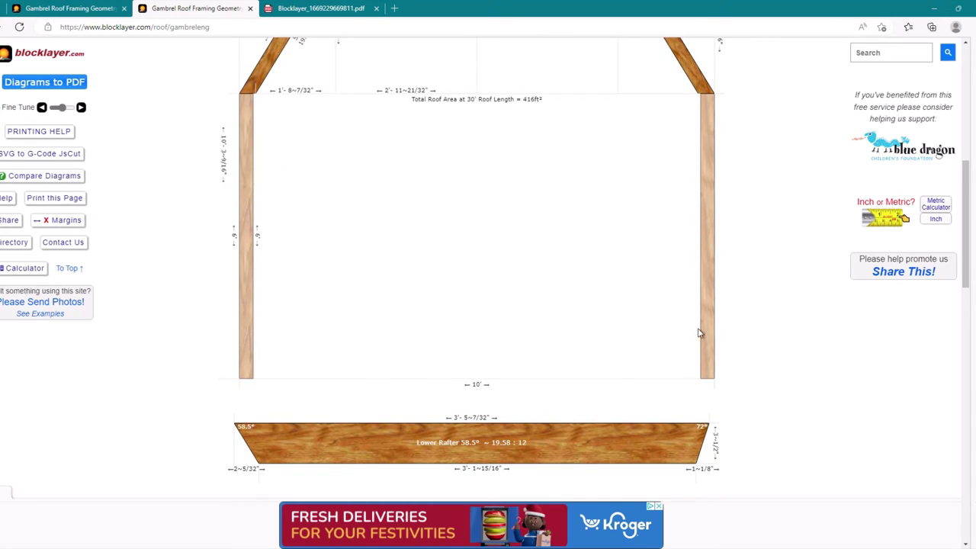
scroll(339, 242, "up", 2)
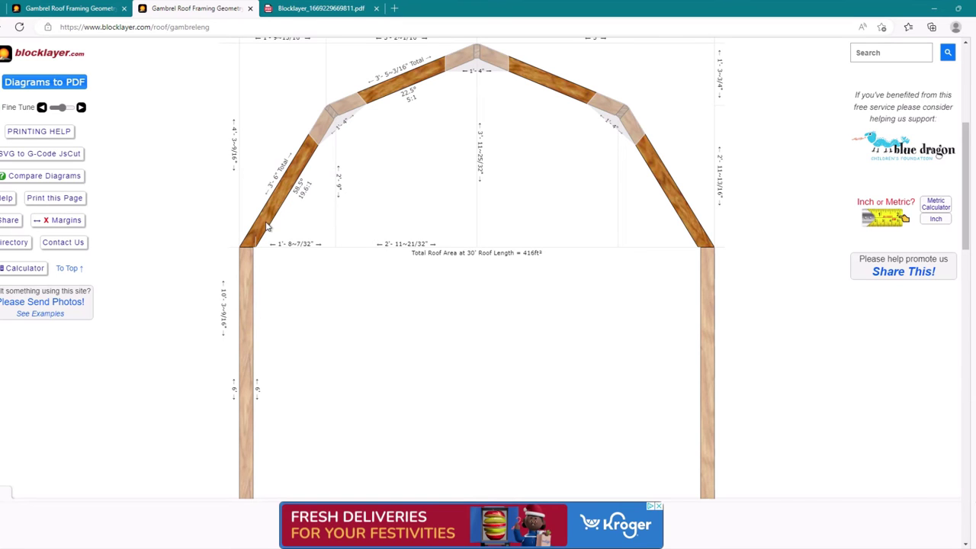
scroll(266, 228, "up", 3)
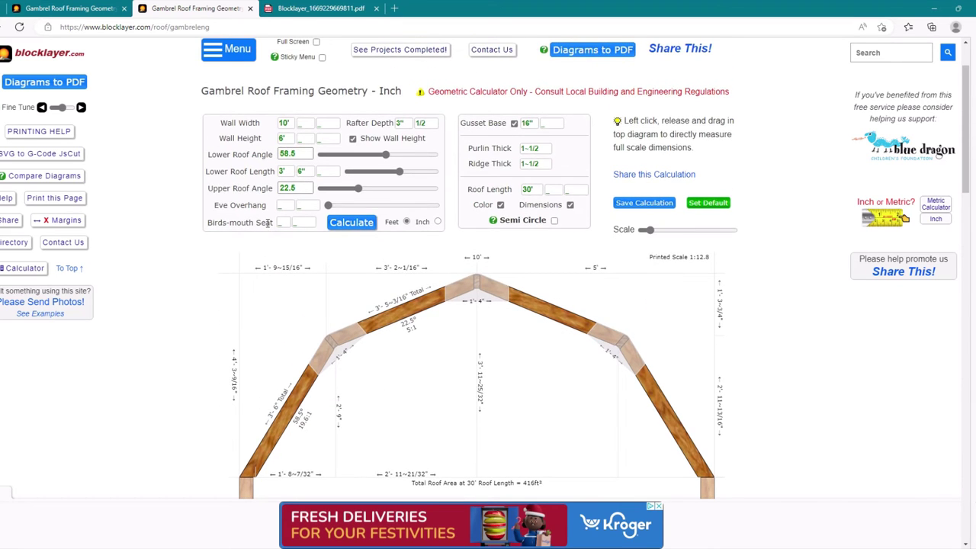
scroll(267, 222, "up", 1)
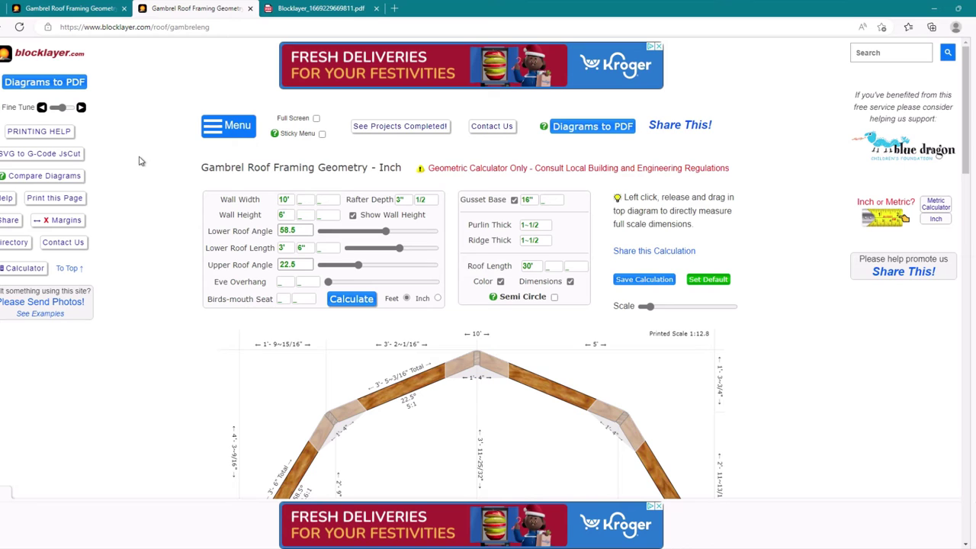
Load the diagrams into Diagrams to PDF and export them to Blocklayer_1669236767576.pdf
left_click(573, 126)
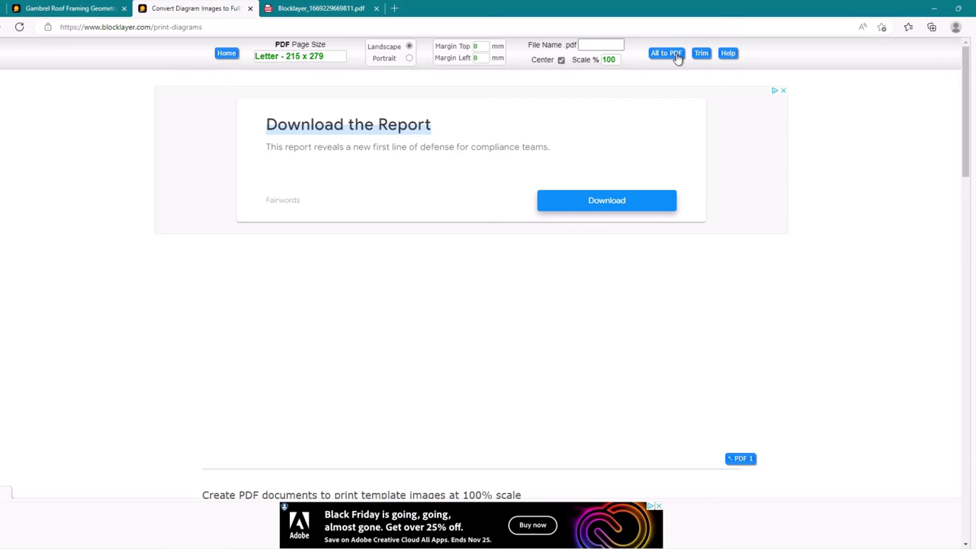
left_click(677, 59)
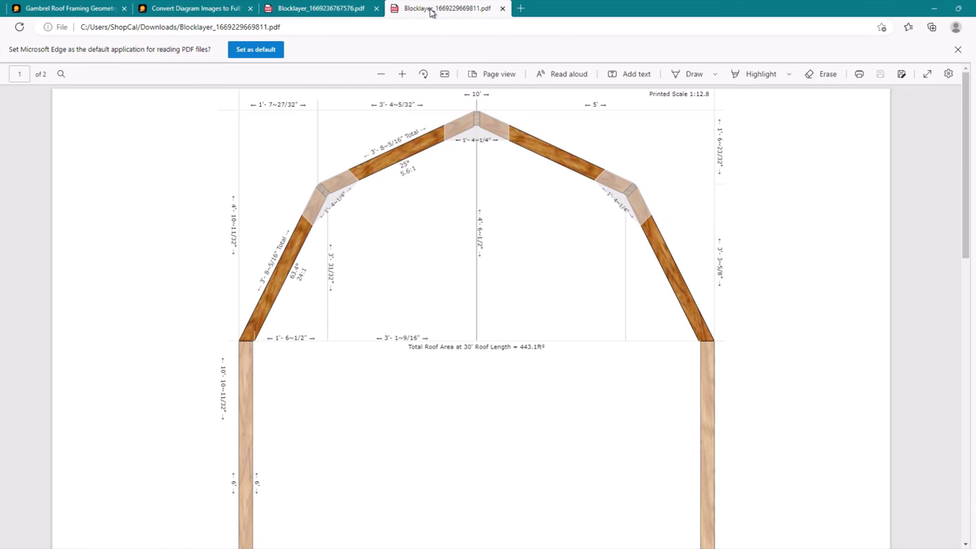
Check the newly exported blank PDF, then close it and the Convert Diagram Images page
scroll(480, 90, "down", 10)
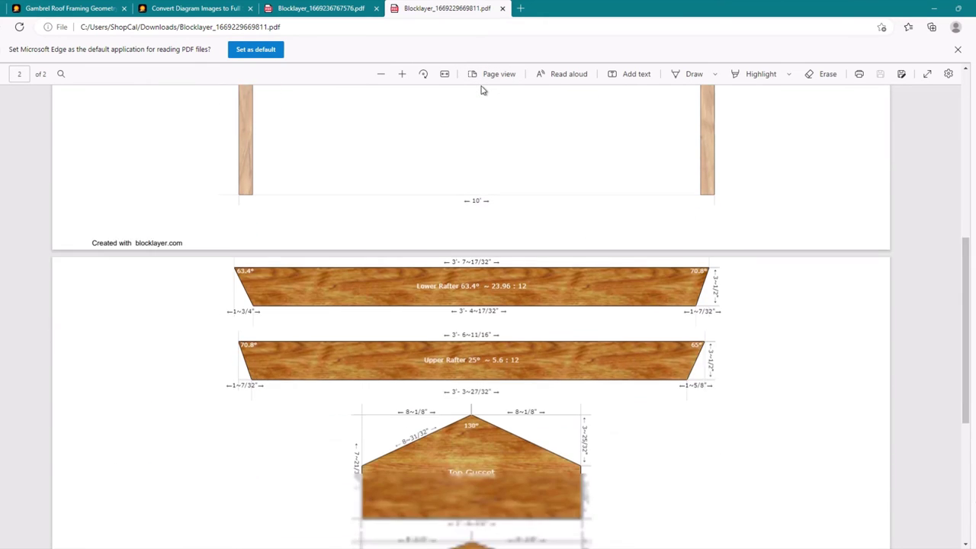
scroll(480, 90, "up", 8)
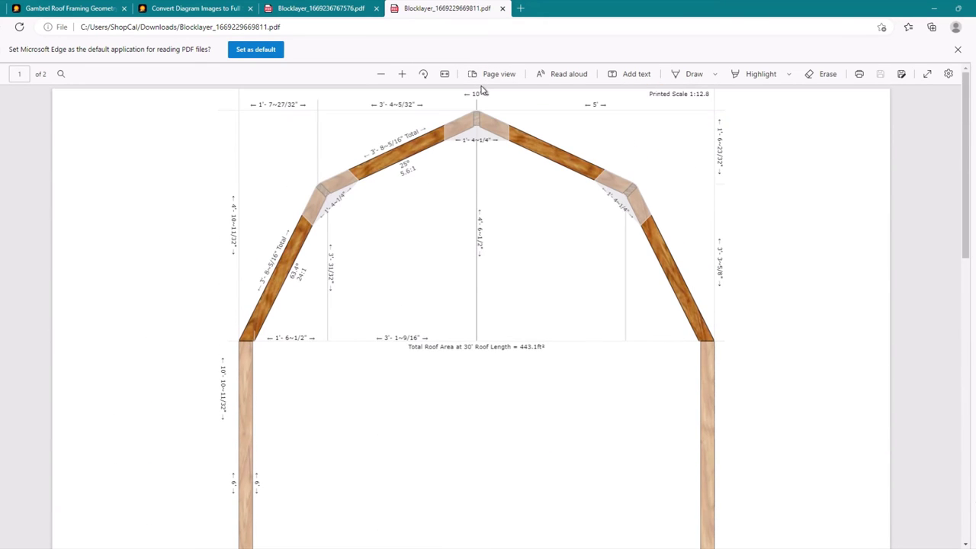
left_click(332, 11)
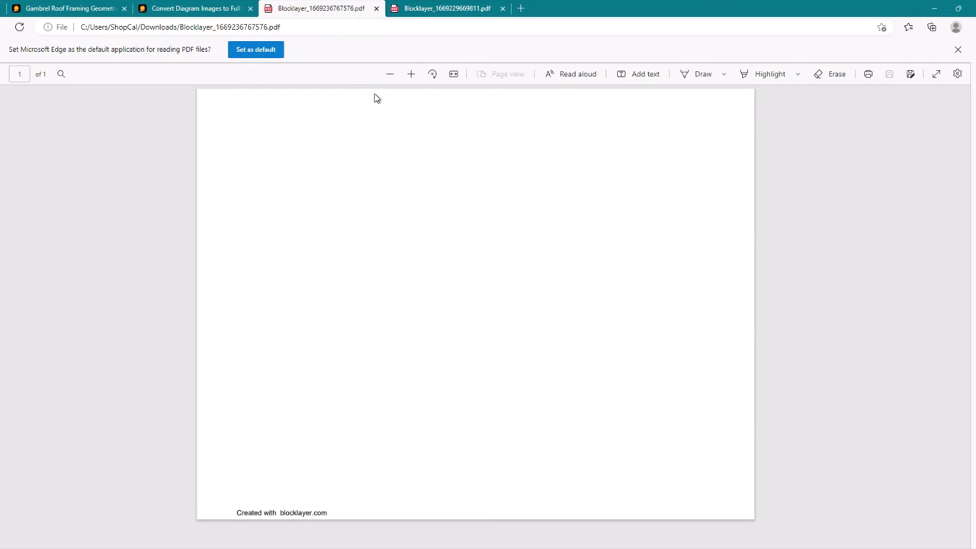
left_click(375, 7)
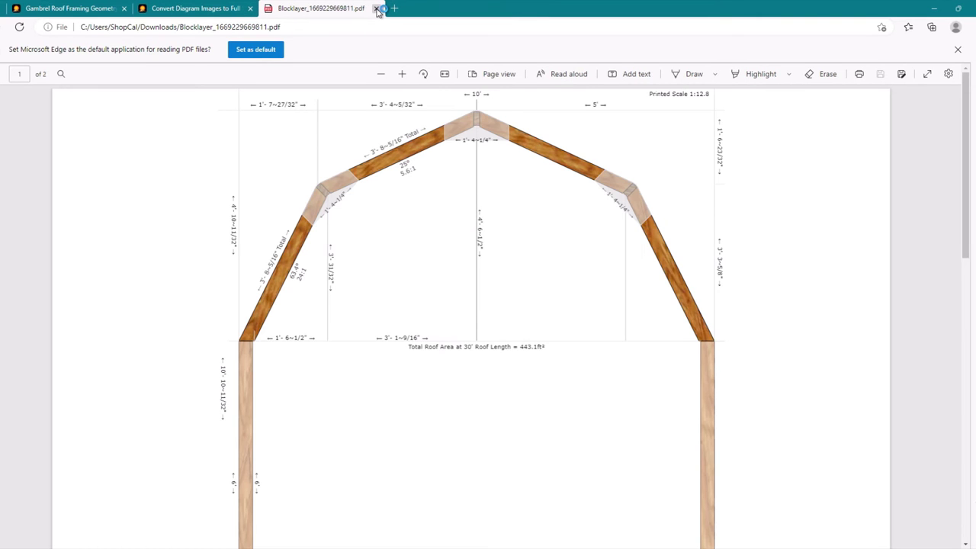
left_click(189, 10)
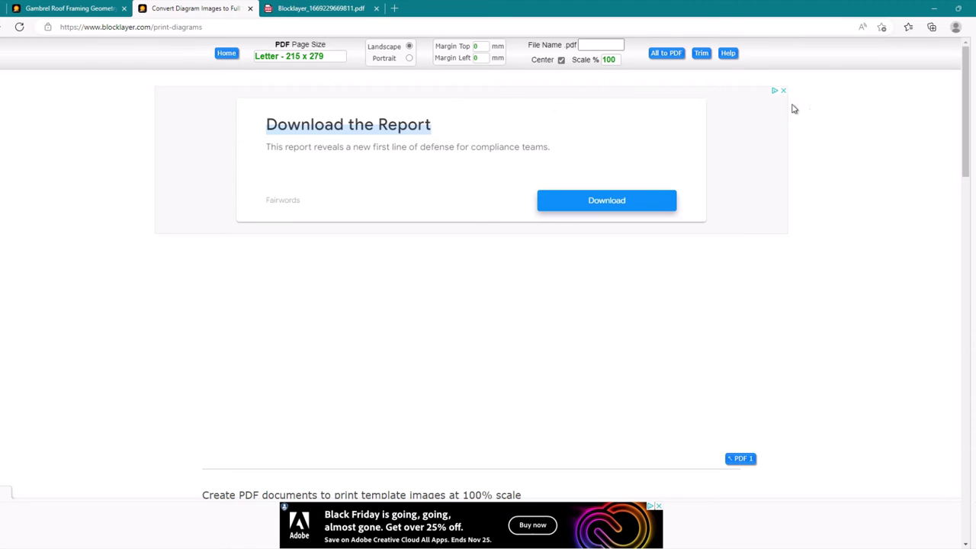
left_click(249, 8)
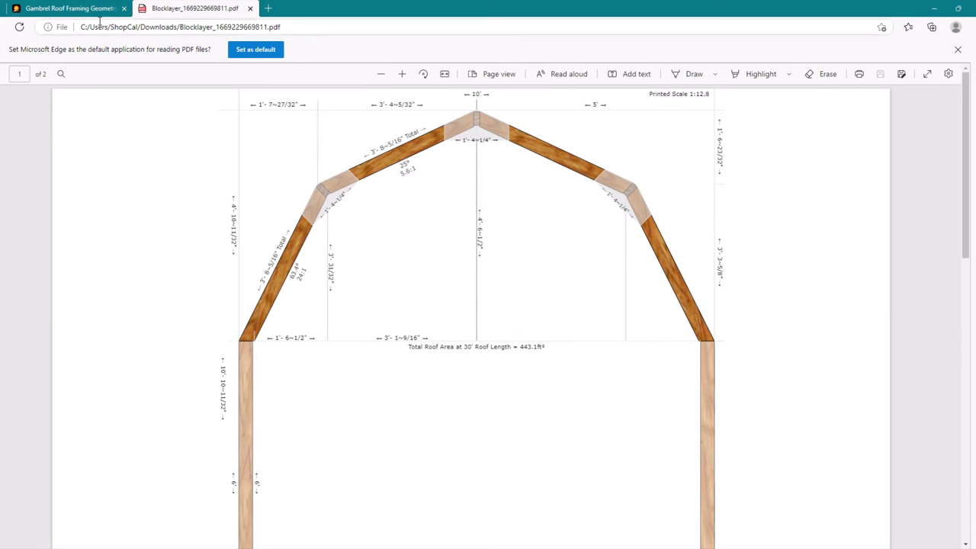
Clear the birds-mouth seat and 8" eave overhang, then recalculate the 16' roof to 711.8 ft²
left_click(77, 8)
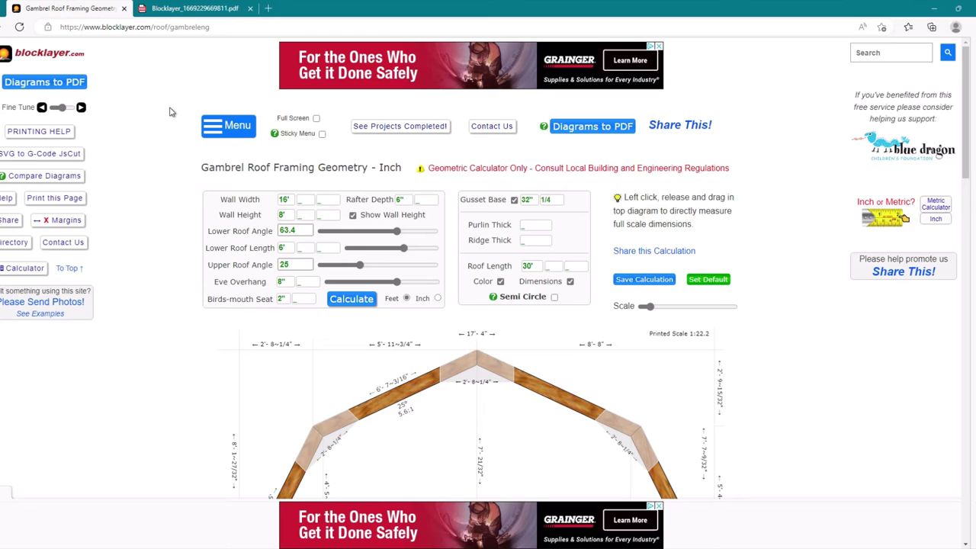
scroll(276, 141, "down", 3)
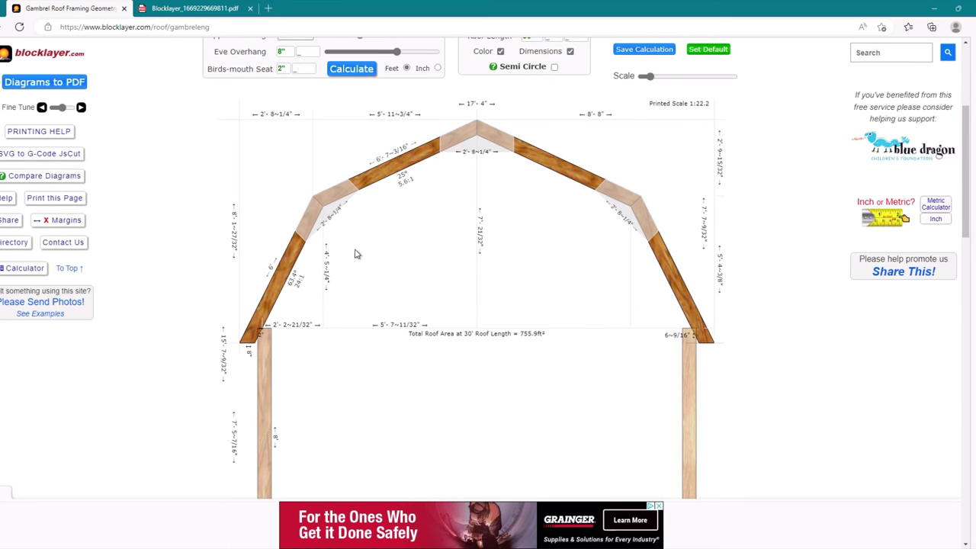
scroll(339, 212, "up", 2)
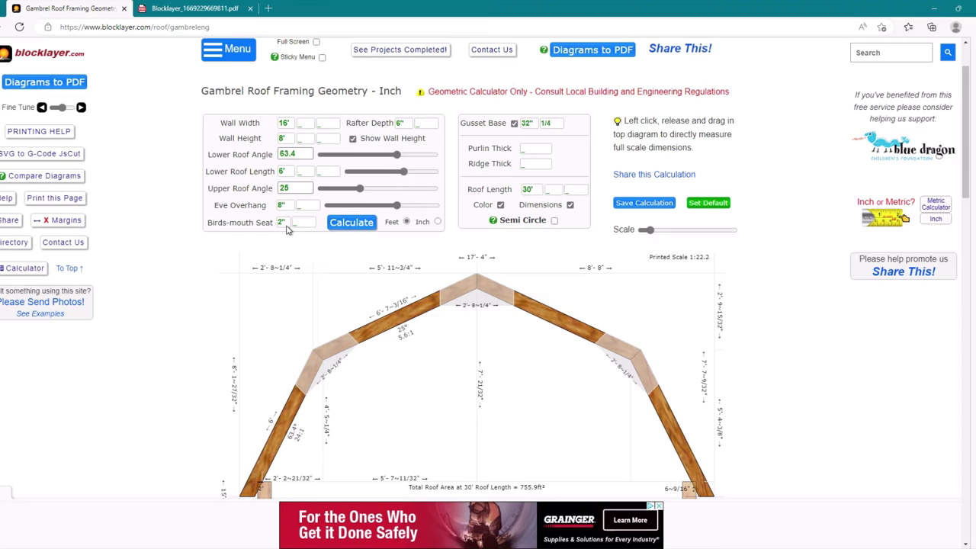
left_click(283, 224)
left_click(284, 206)
key("BackSpace")
key("BackSpace")
left_click(355, 223)
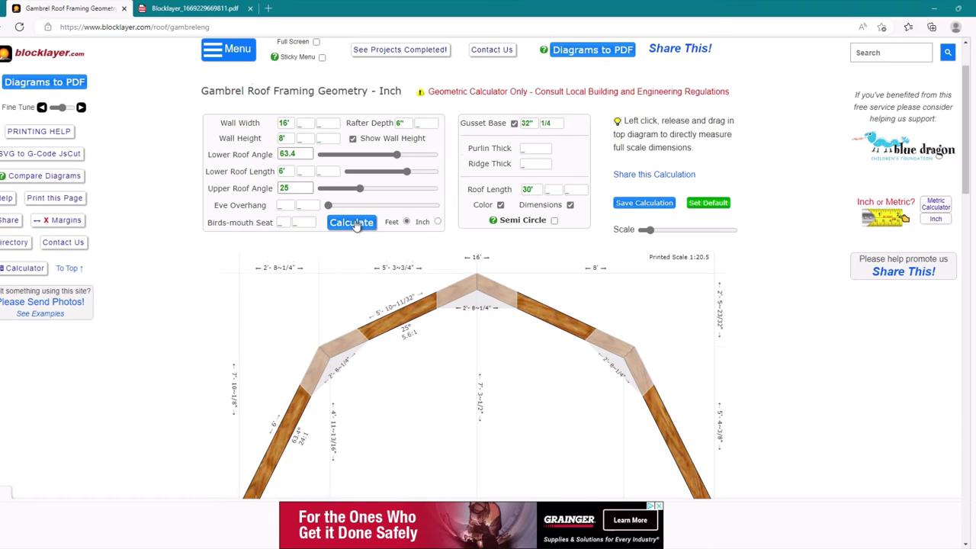
scroll(374, 217, "down", 3)
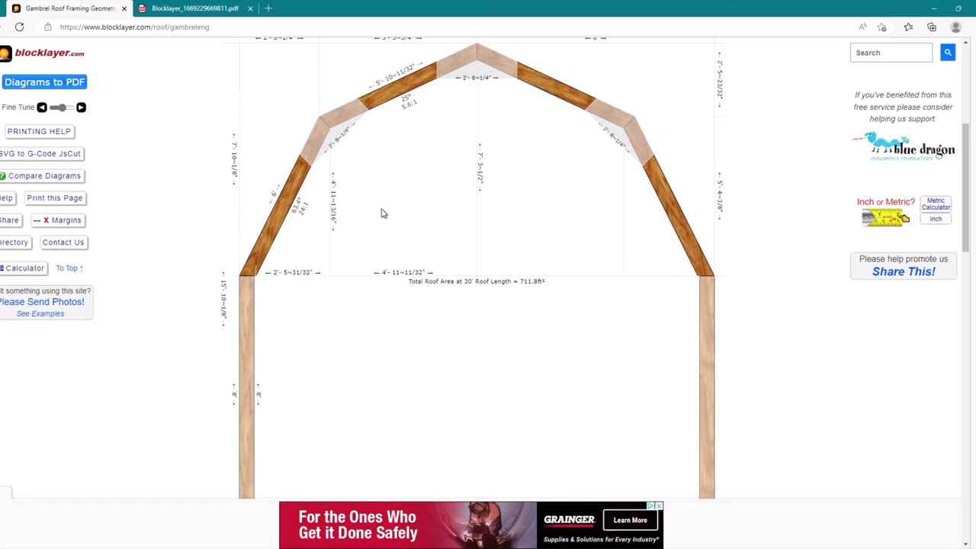
scroll(384, 213, "up", 3)
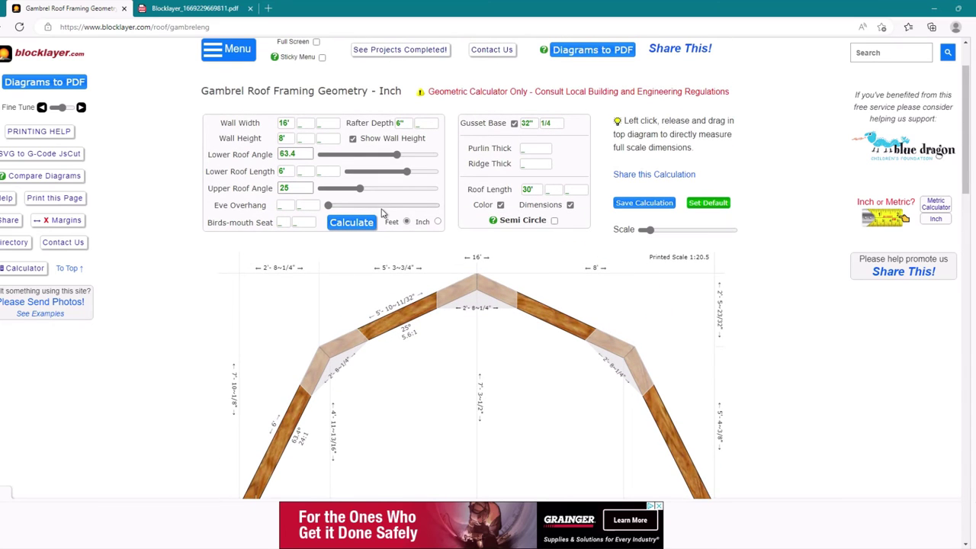
Set the wall width to 10' and the rafter depth to 3-1/2 inches
left_click(284, 122)
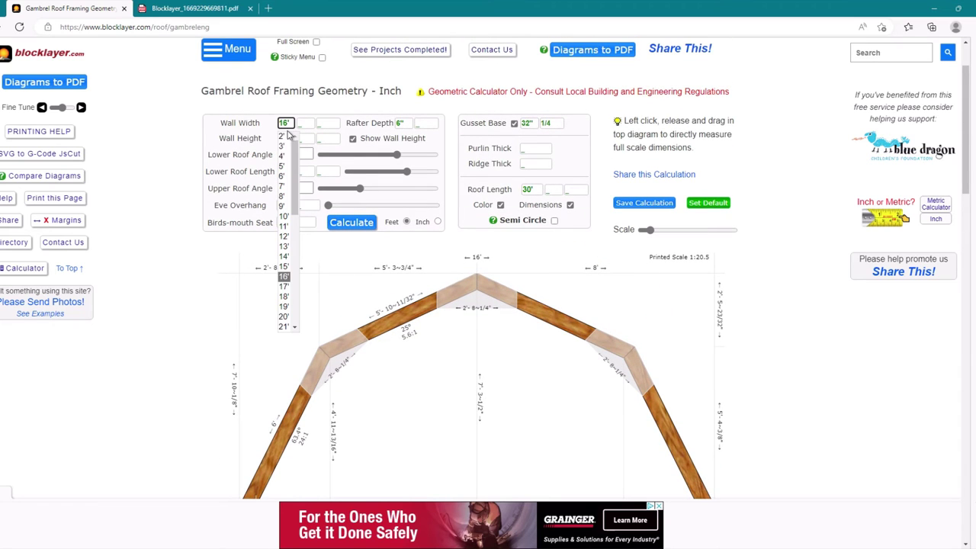
left_click(283, 216)
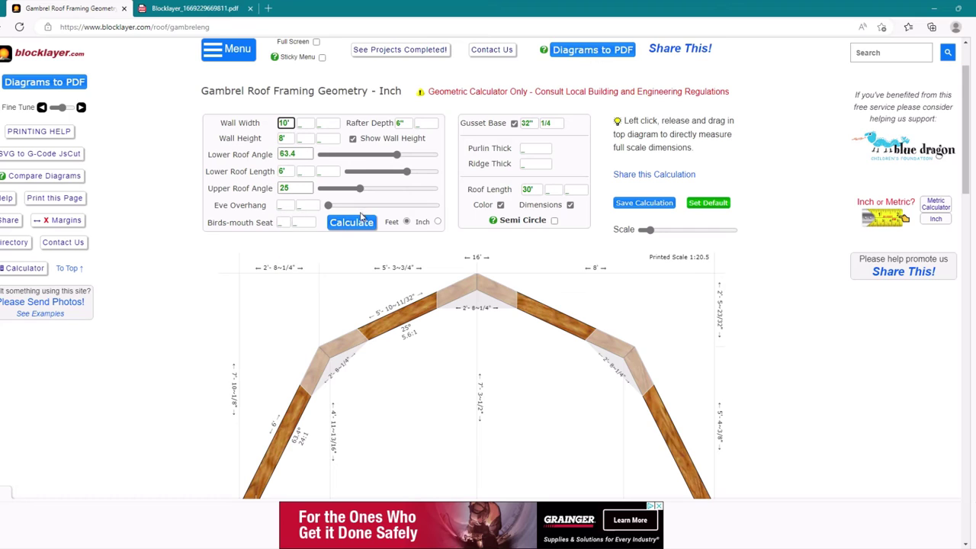
left_click(400, 124)
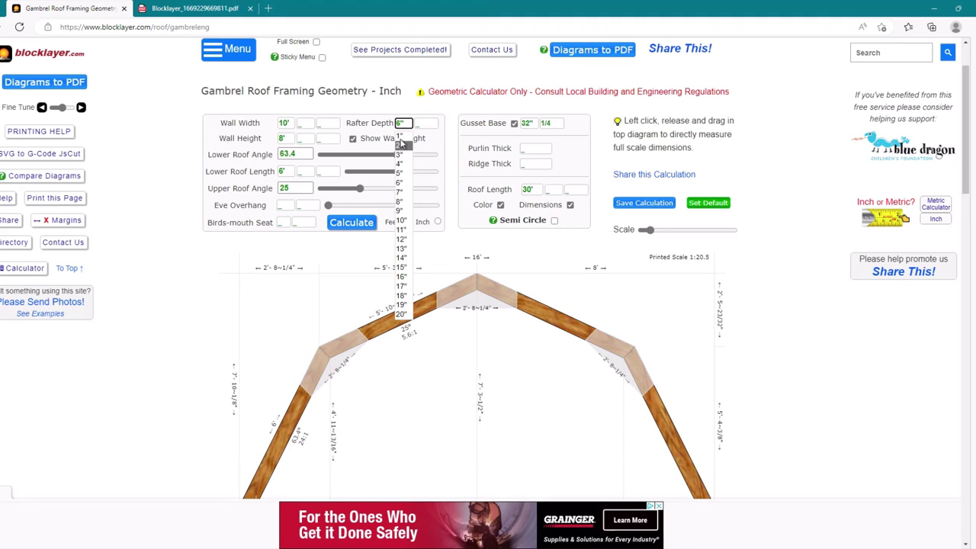
left_click(400, 155)
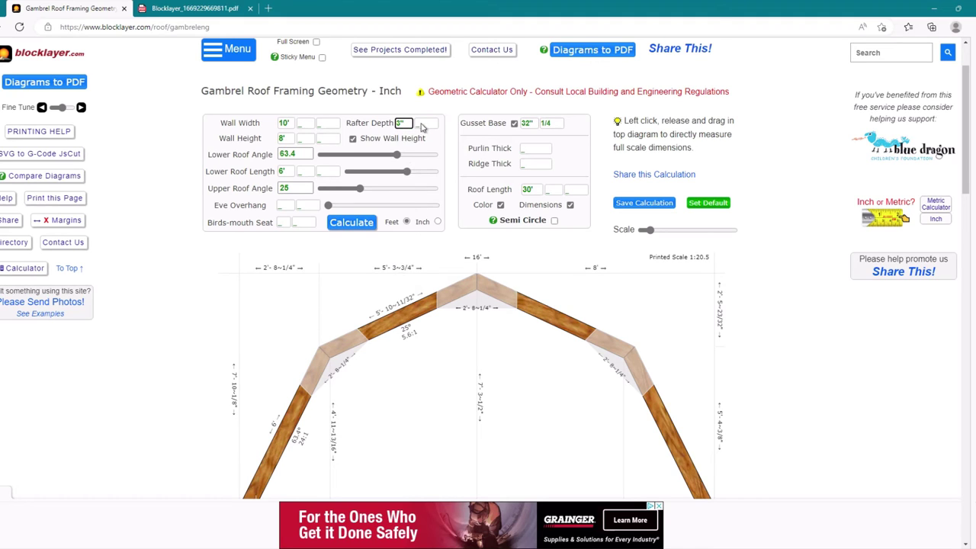
left_click(425, 123)
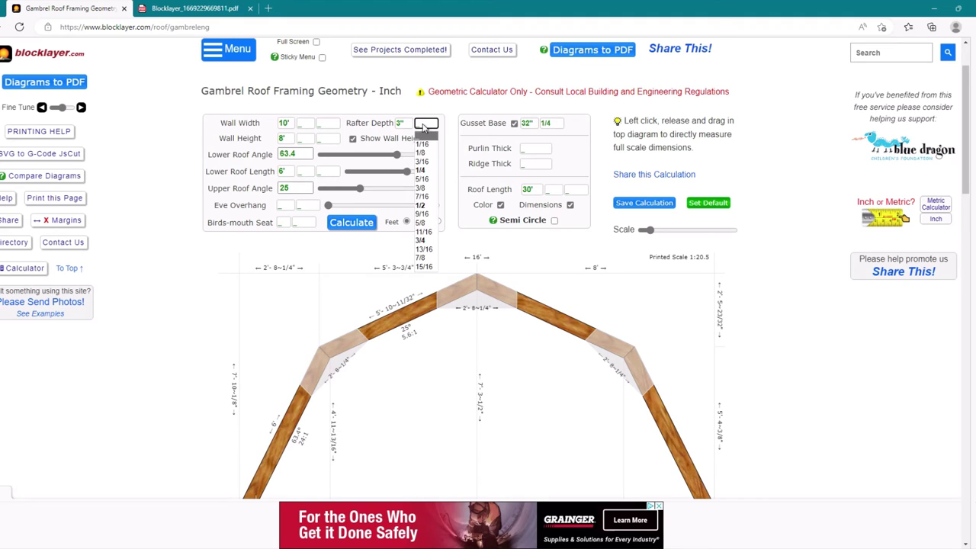
left_click(426, 207)
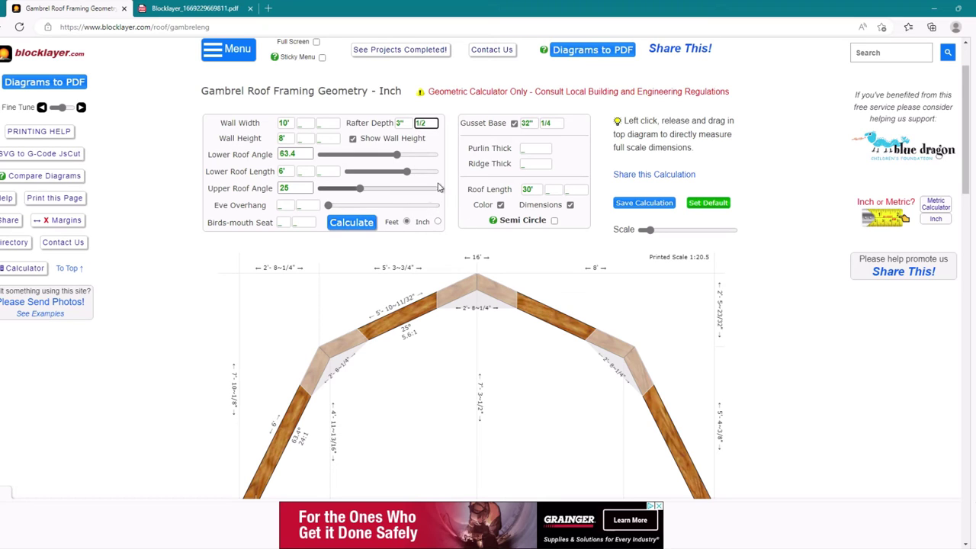
Choose a 16-inch gusset base and recalculate the roof diagram
left_click(526, 123)
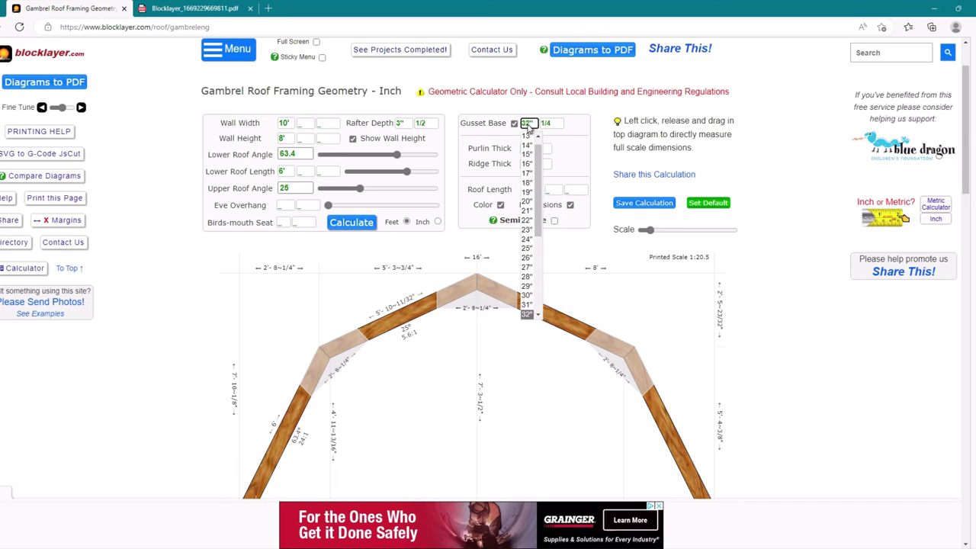
left_click(527, 164)
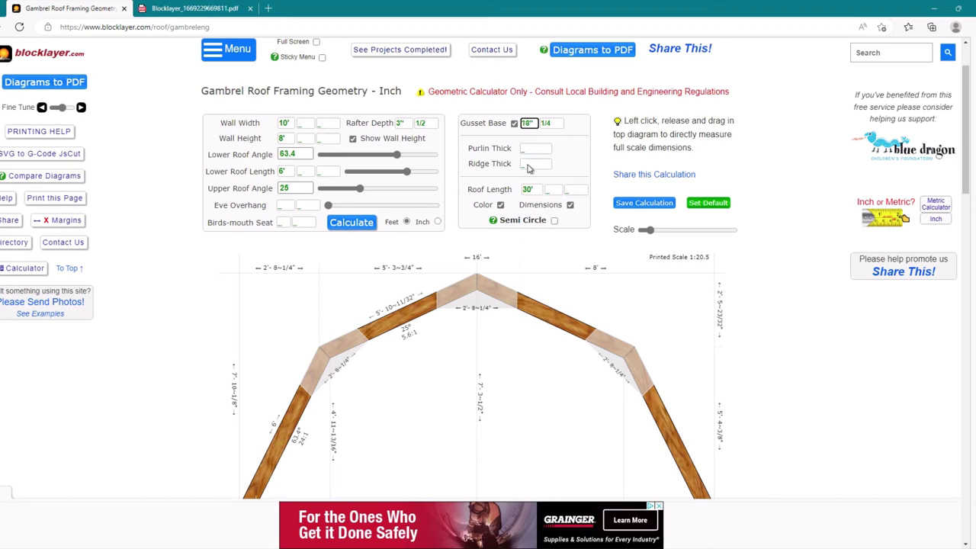
left_click(351, 222)
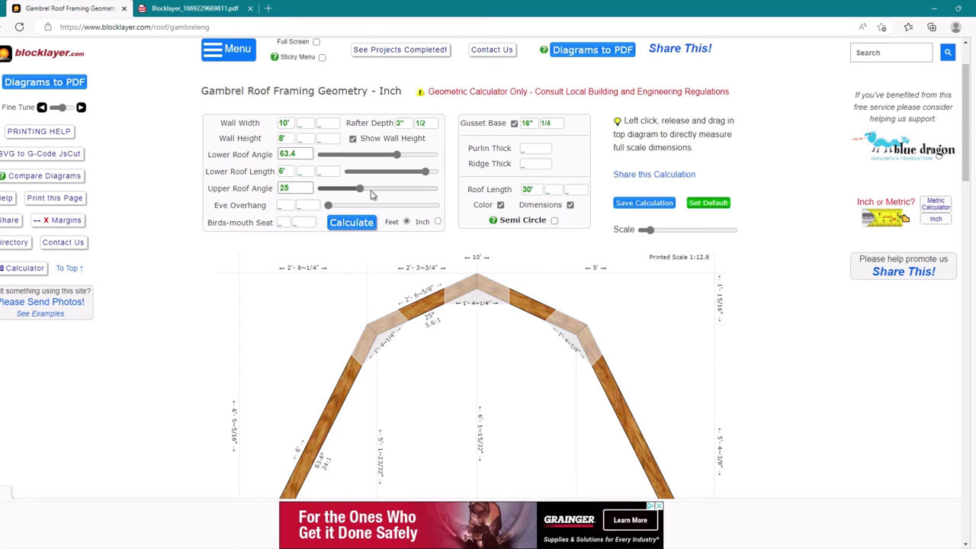
Slide the upper roof angle to 21.9° and lower roof length to 3' 5-9/16", giving 430.9 ft²
mouse_move(359, 188)
left_mouse_down()
mouse_move(380, 192)
mouse_move(354, 189)
left_mouse_up()
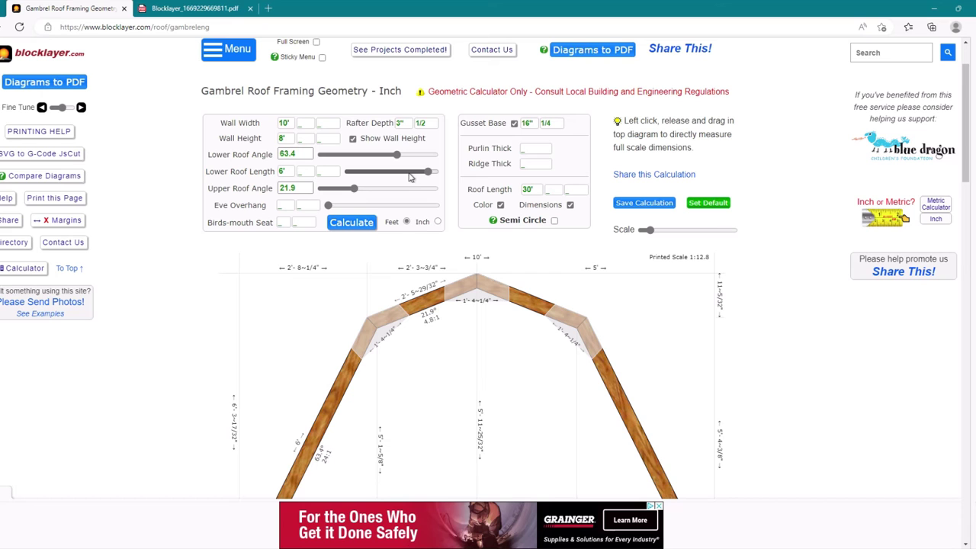
left_click_drag(428, 172, 407, 176)
scroll(399, 196, "down", 3)
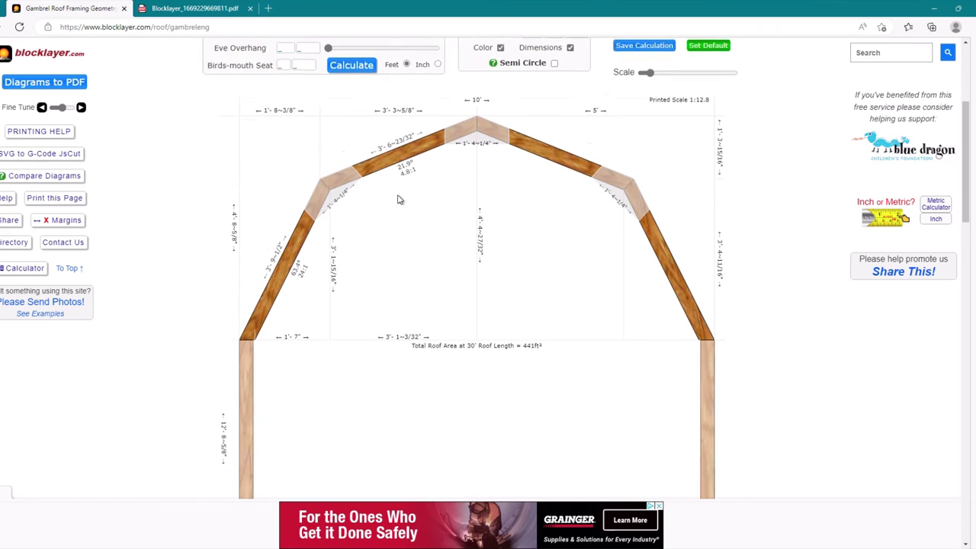
scroll(396, 177, "up", 1)
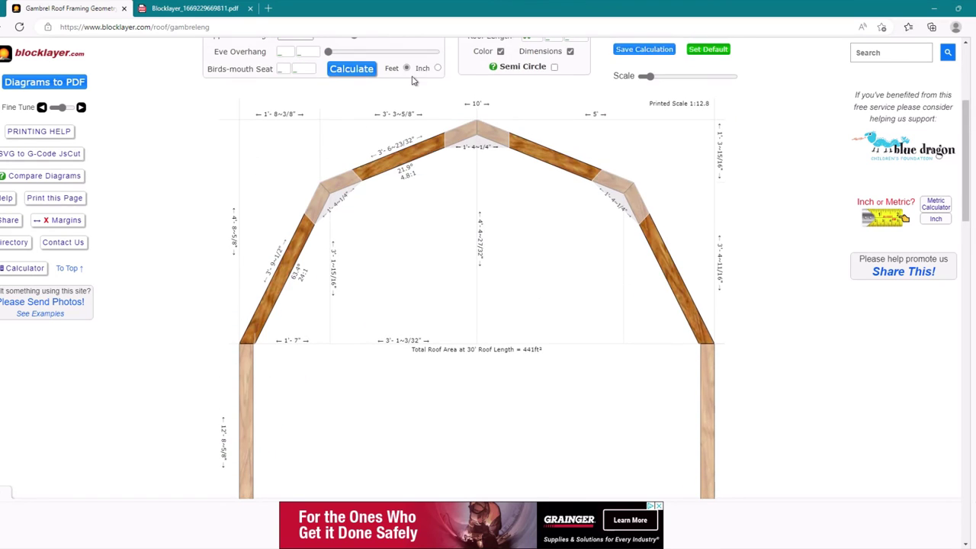
scroll(415, 81, "up", 1)
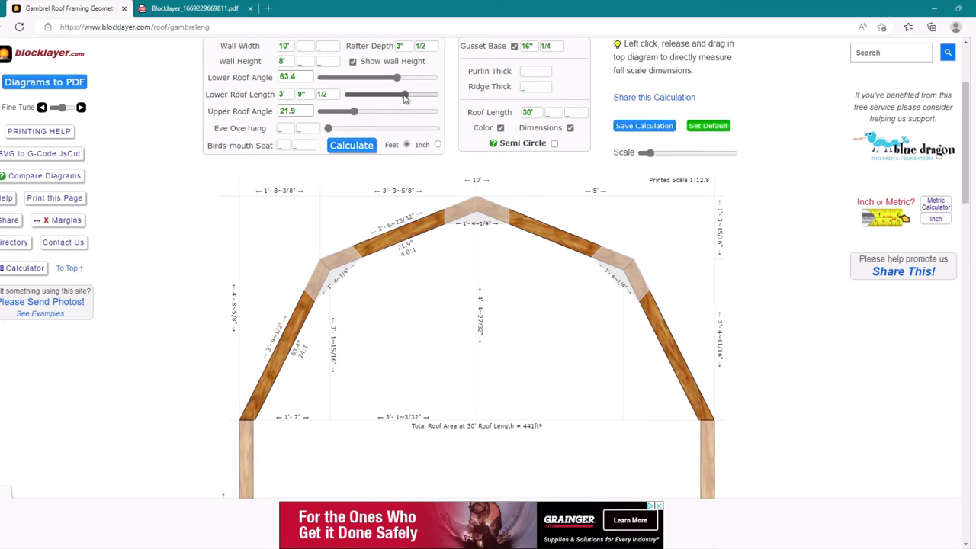
left_click_drag(405, 98, 398, 97)
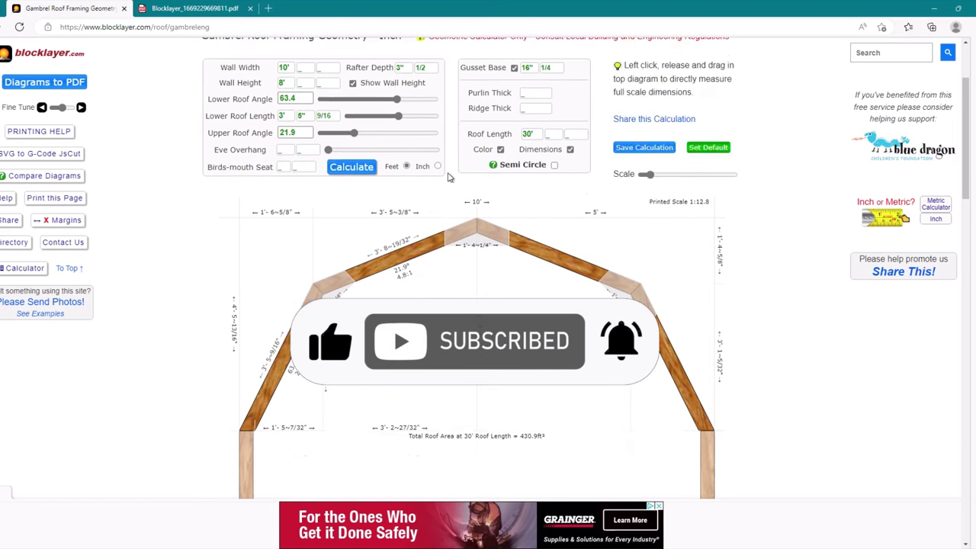
scroll(450, 177, "up", 1)
Choose a 6' wall height, recalculate, and review the redrawn 10' span diagram
left_click(283, 139)
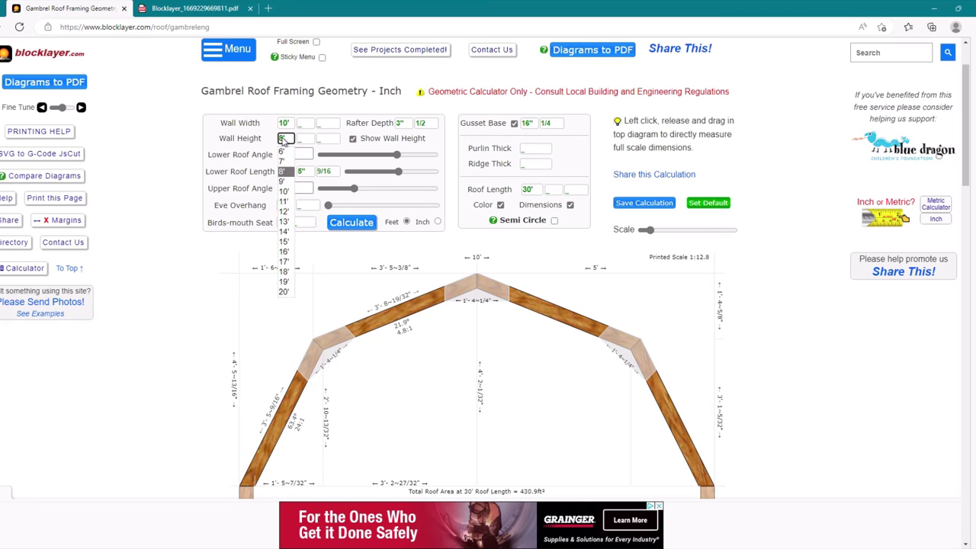
left_click(284, 152)
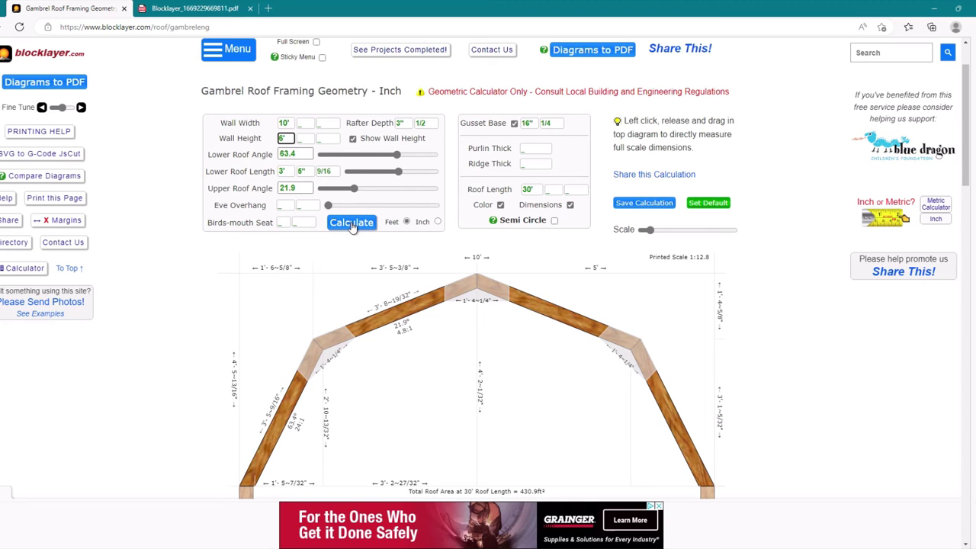
left_click(350, 222)
scroll(217, 237, "down", 5)
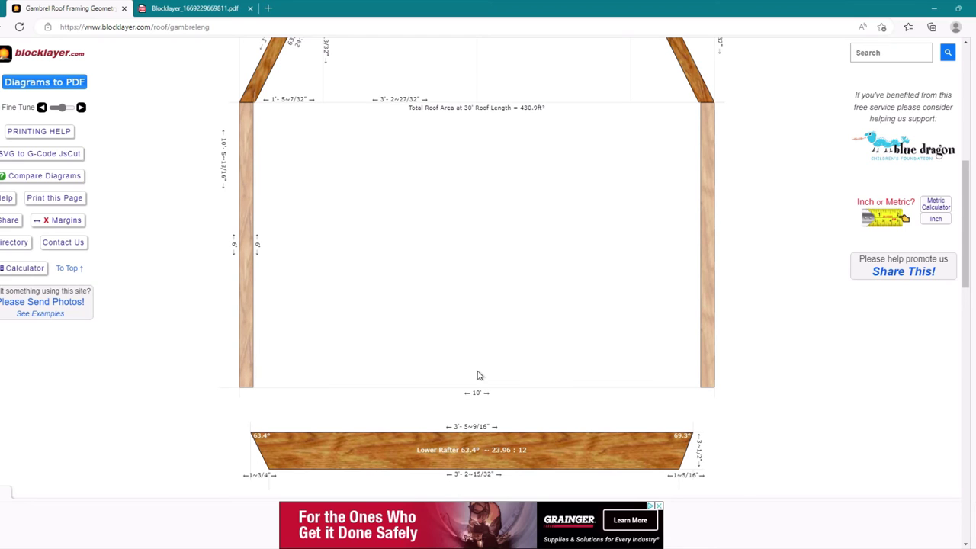
scroll(552, 219, "up", 2)
scroll(552, 219, "up", 1)
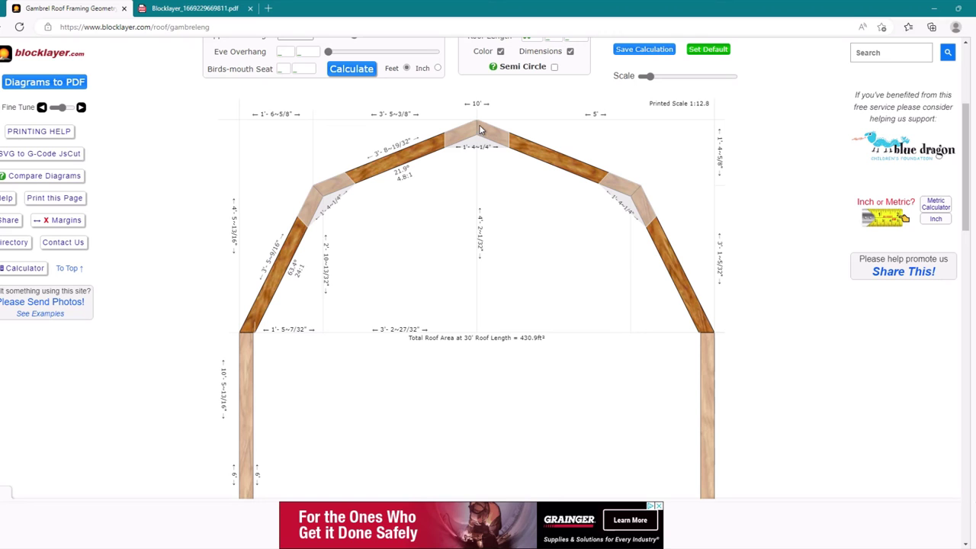
scroll(570, 286, "down", 5)
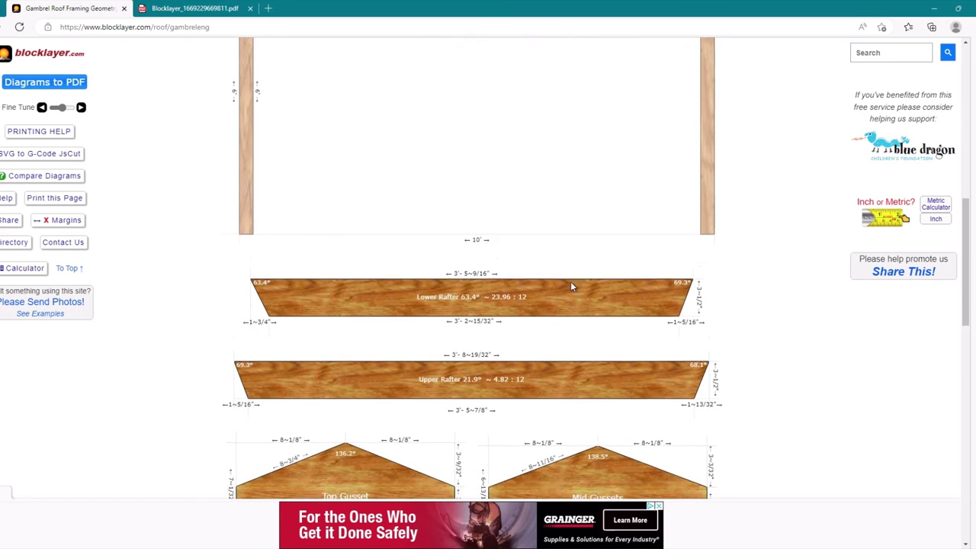
scroll(569, 280, "down", 3)
scroll(568, 281, "up", 2)
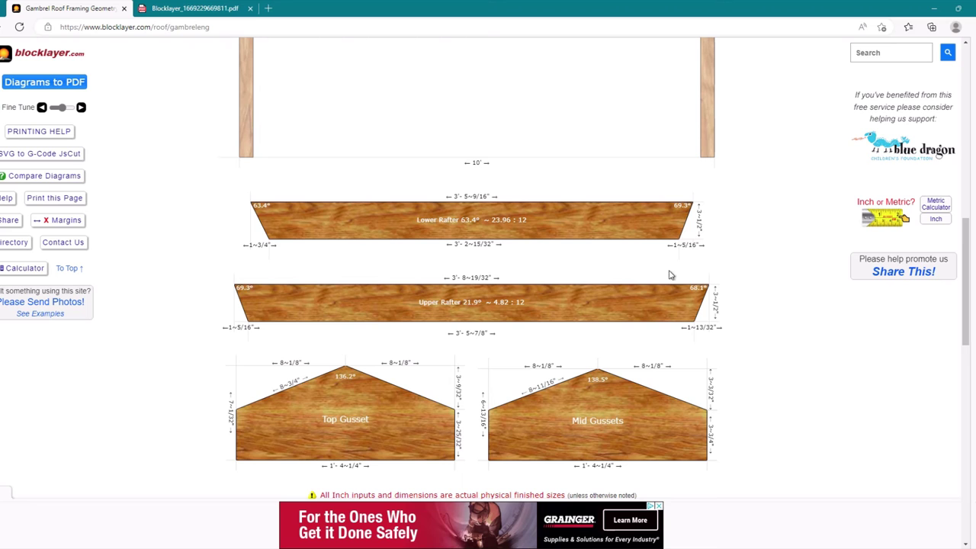
scroll(259, 180, "up", 1)
scroll(259, 180, "up", 10)
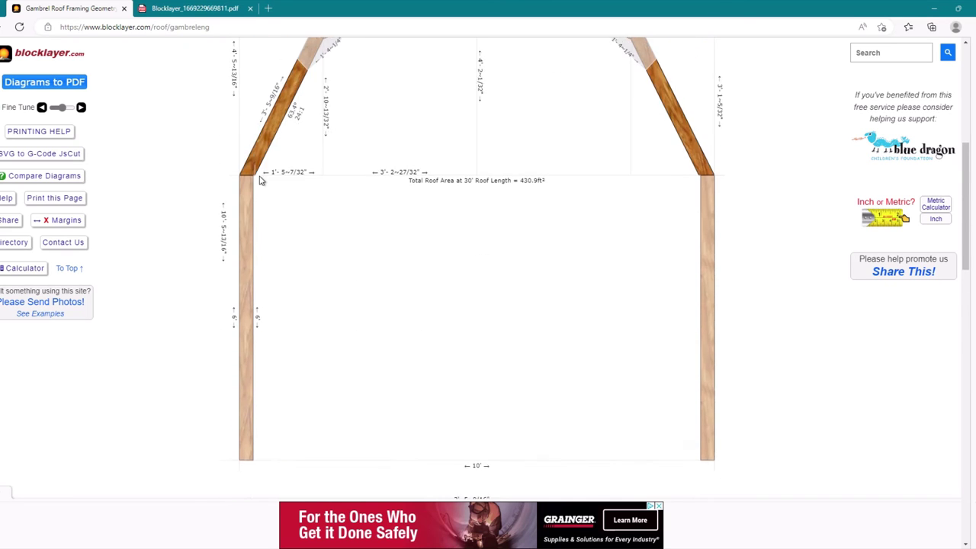
scroll(260, 181, "down", 3)
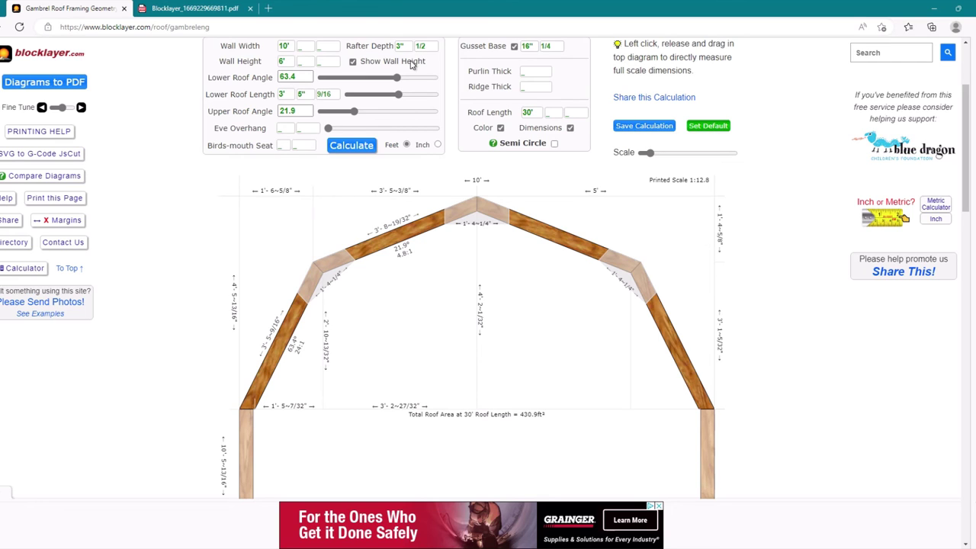
Set purlin and ridge thickness both to 1-1/2" and recalculate to show total rafter lengths
left_click(536, 73)
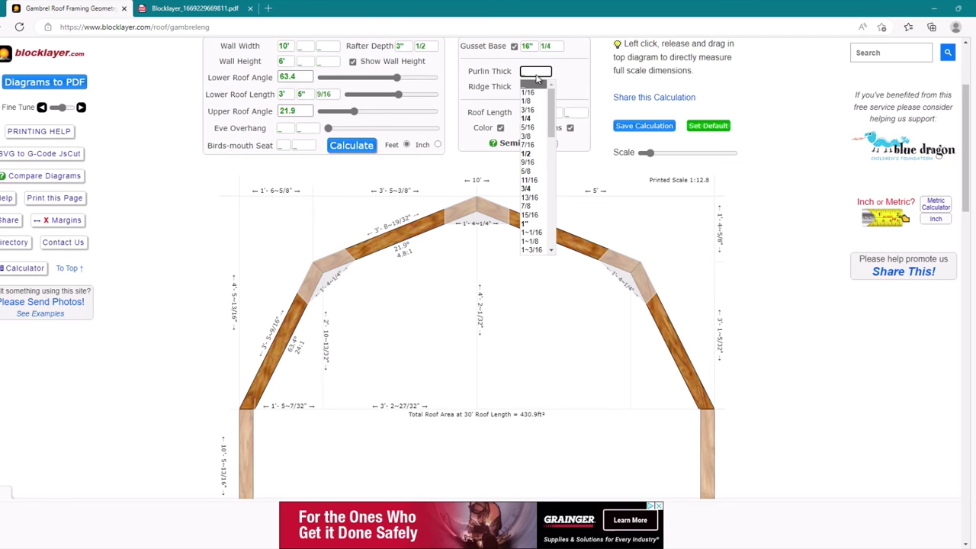
scroll(537, 246, "down", 2)
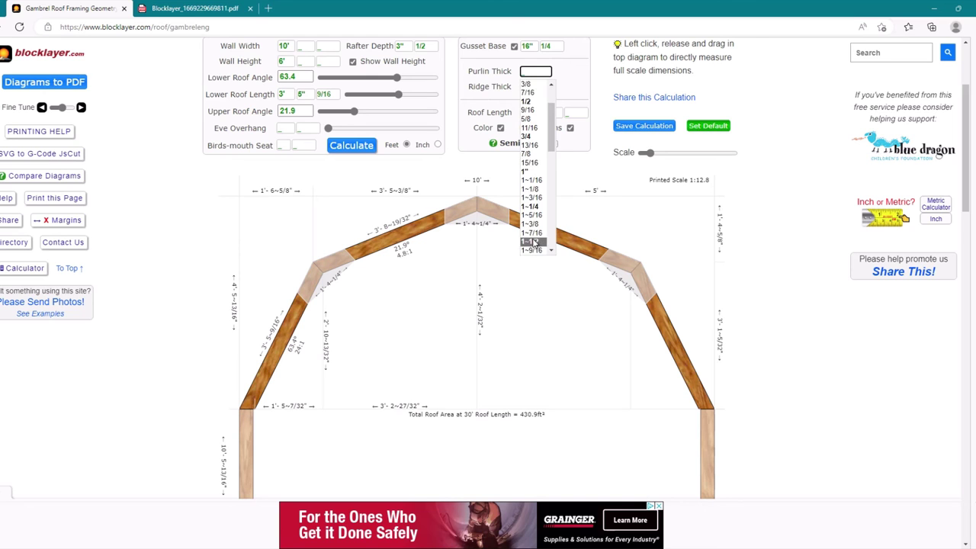
left_click(533, 243)
left_click(536, 87)
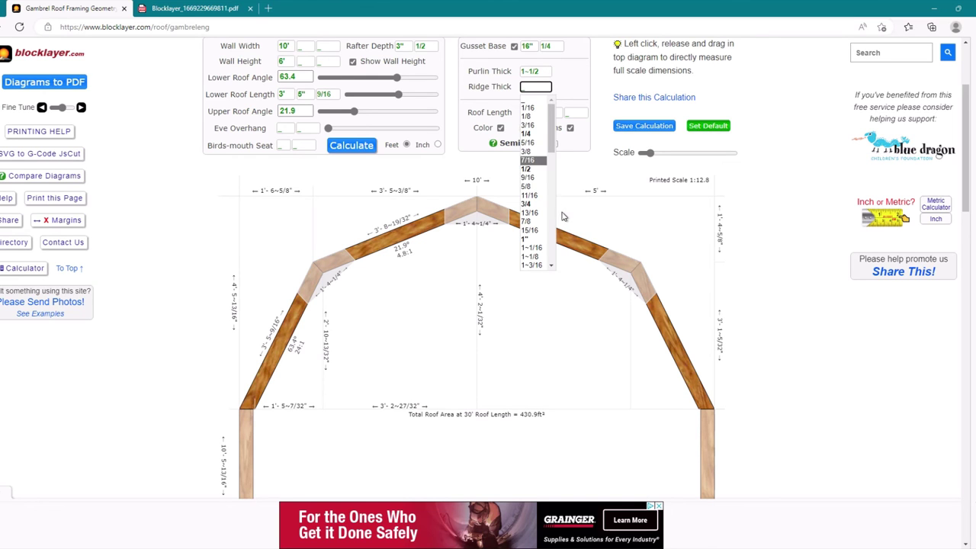
scroll(562, 217, "down", 1)
scroll(542, 136, "up", 2)
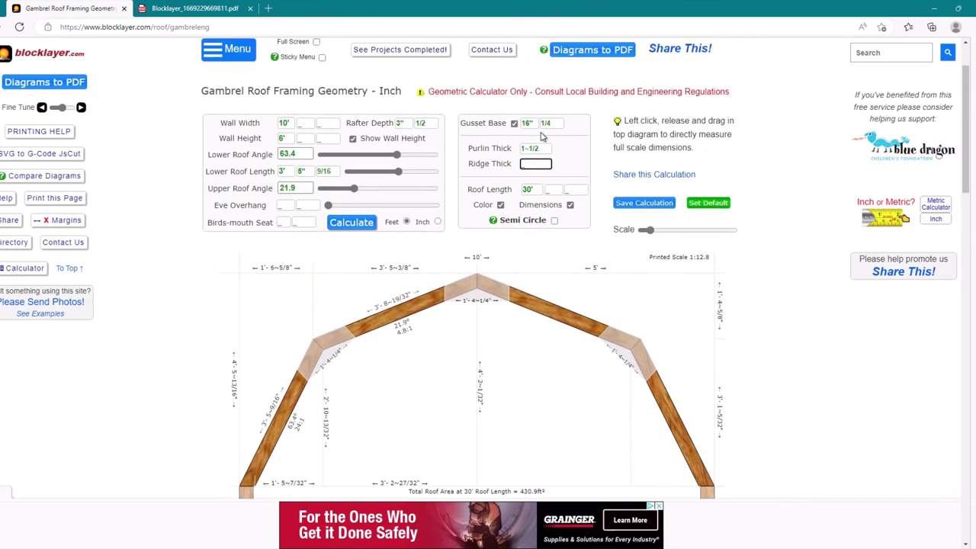
left_click(542, 163)
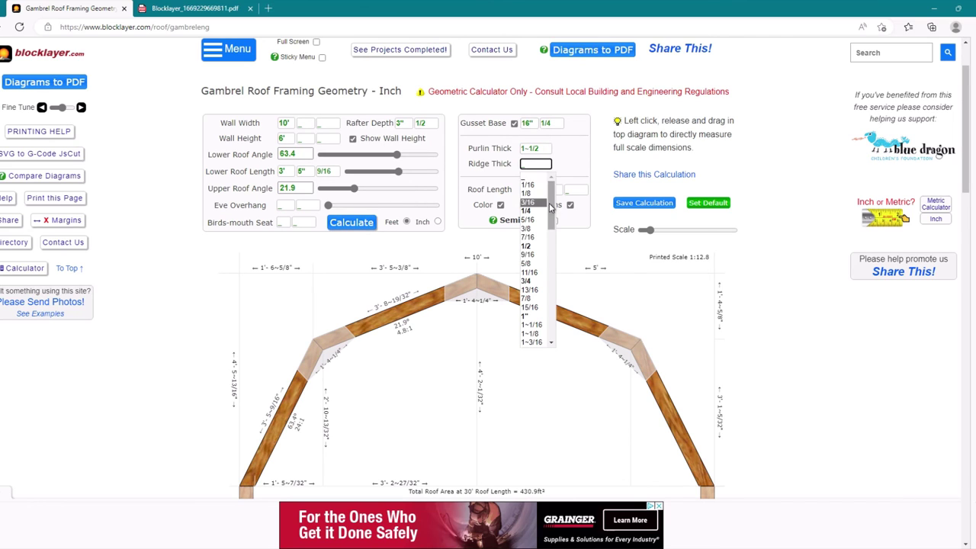
scroll(553, 213, "down", 1)
scroll(553, 217, "down", 1)
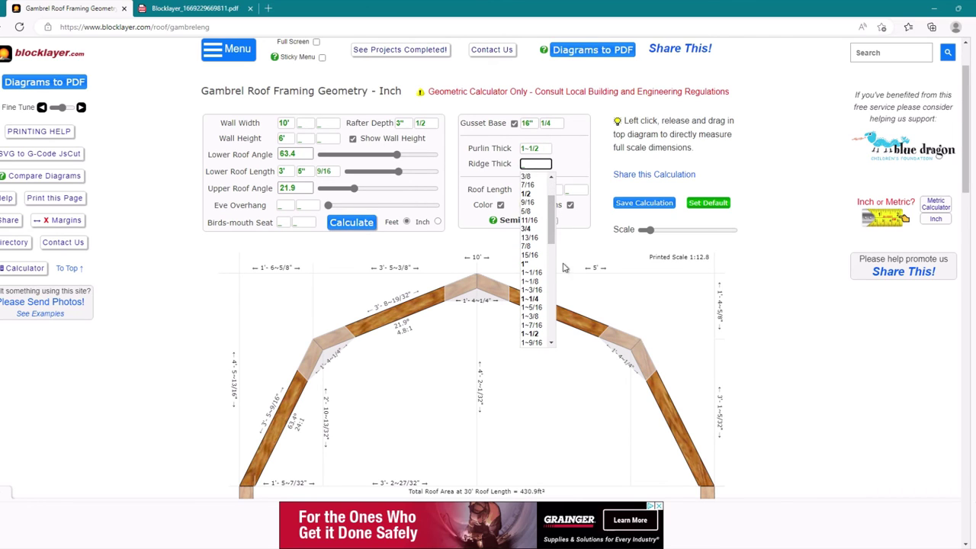
left_click(532, 335)
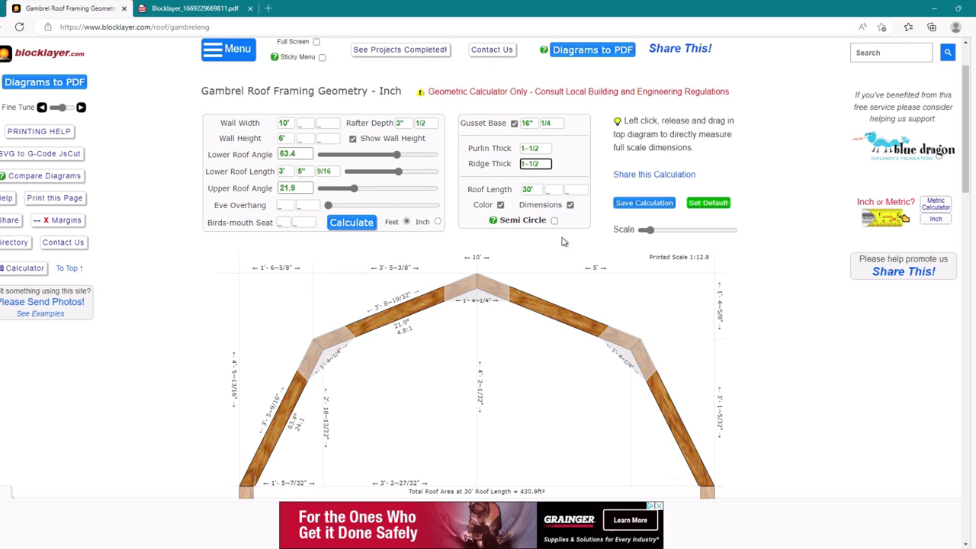
left_click(368, 223)
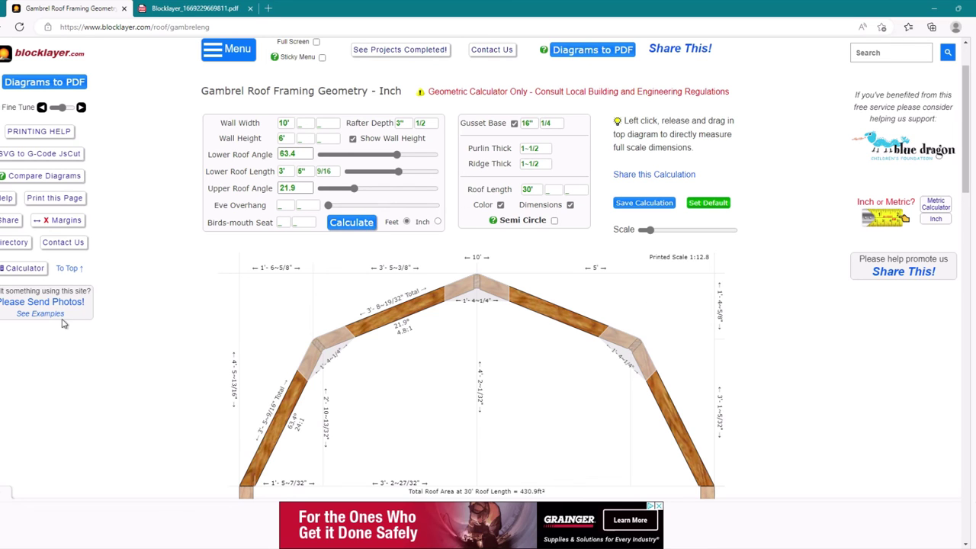
scroll(201, 283, "down", 4)
scroll(200, 283, "up", 5)
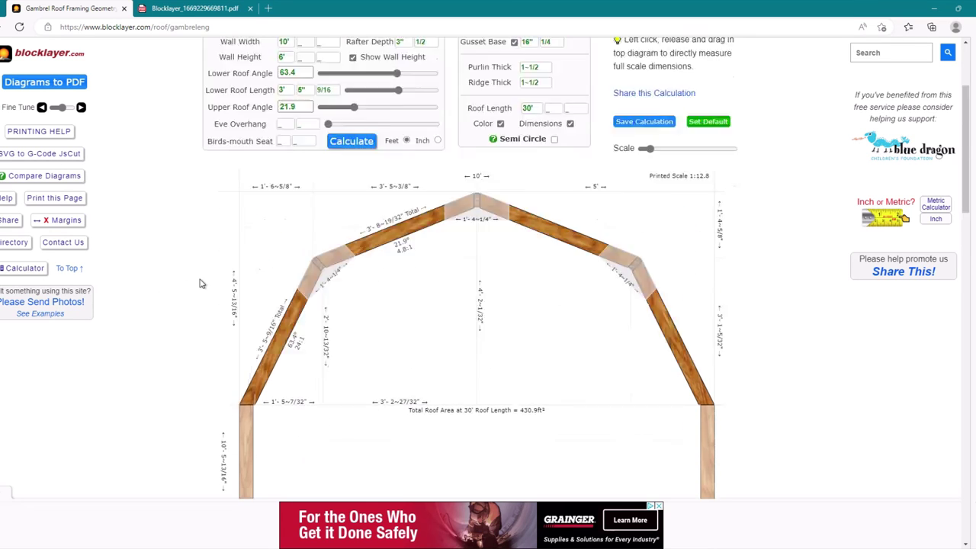
scroll(469, 385, "down", 2)
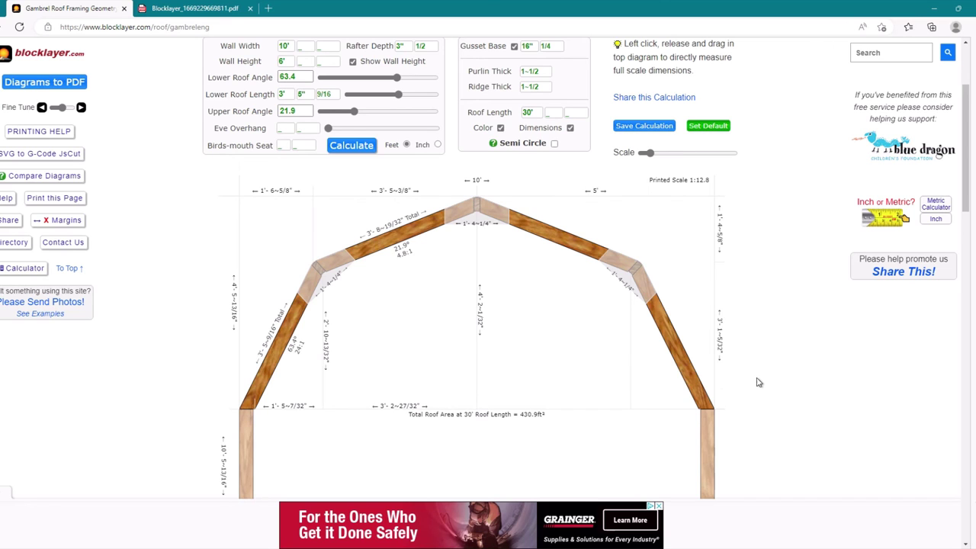
scroll(758, 382, "down", 1)
scroll(767, 385, "down", 1)
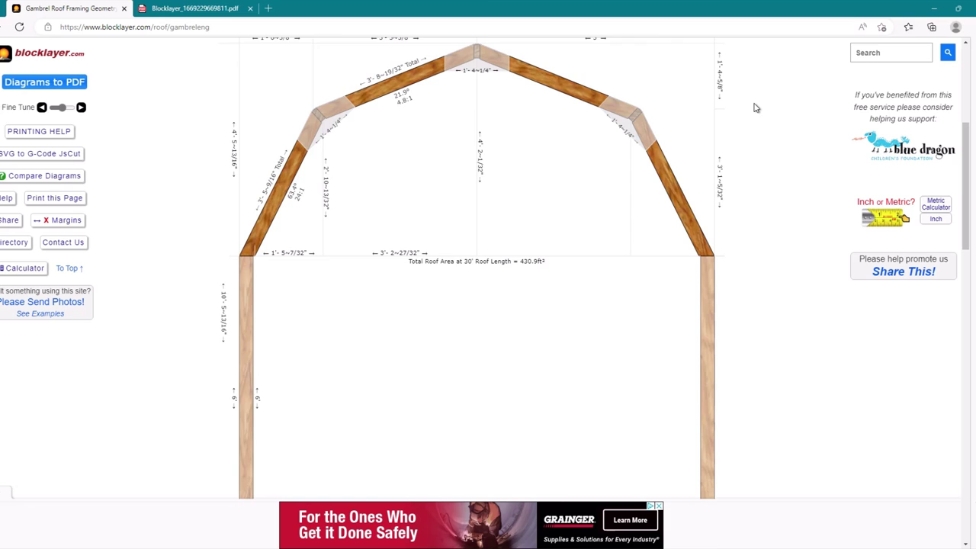
scroll(754, 107, "up", 3)
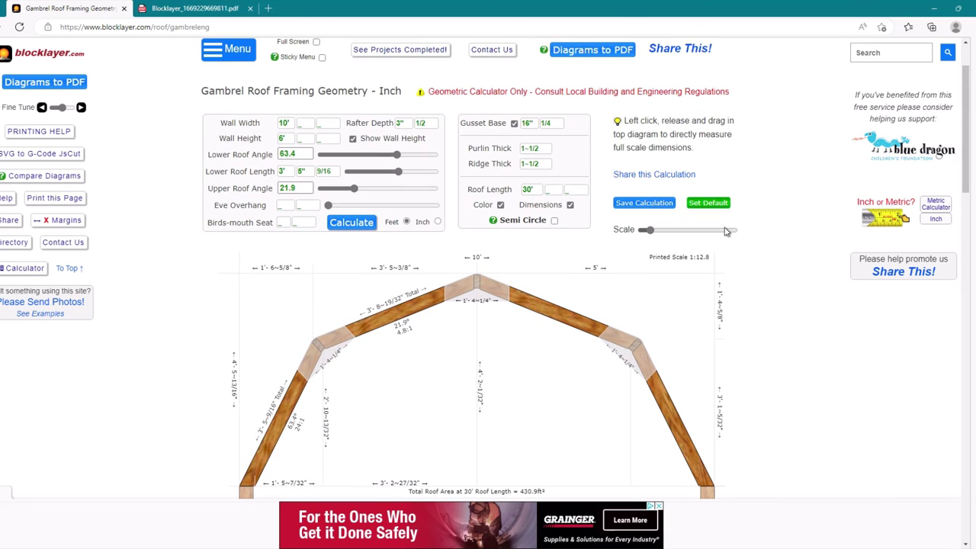